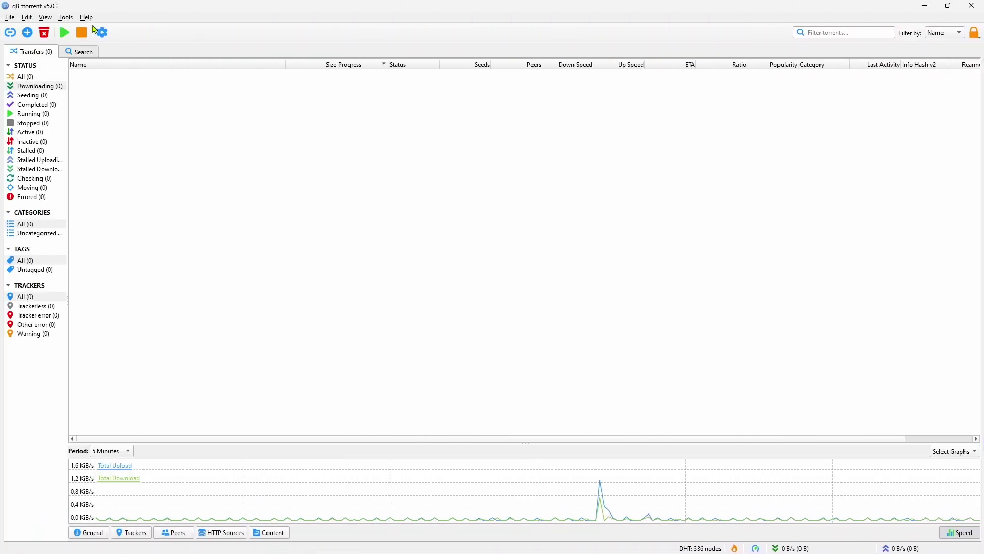
Check qBittorrent's version in the About information, then close it
left_click(86, 17)
left_click(94, 66)
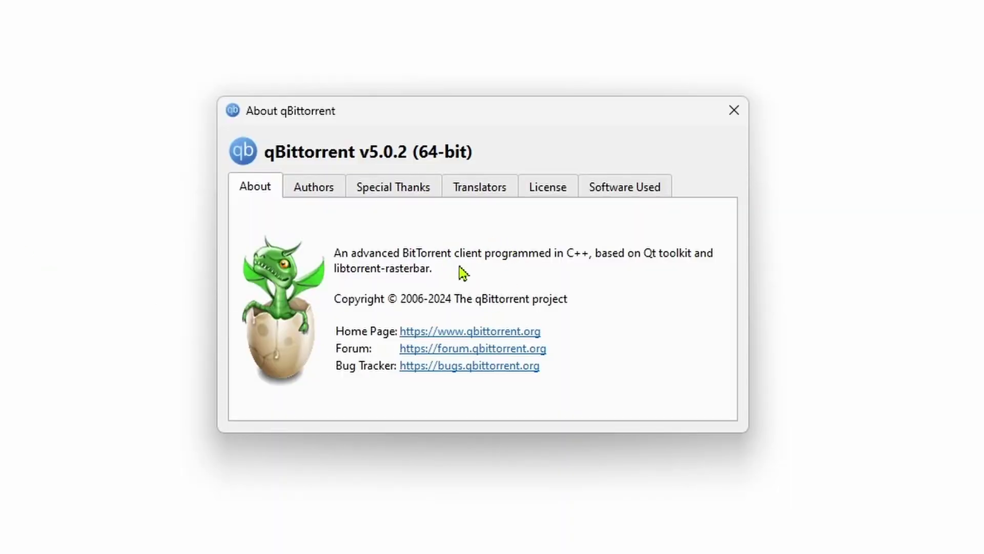
left_click(734, 110)
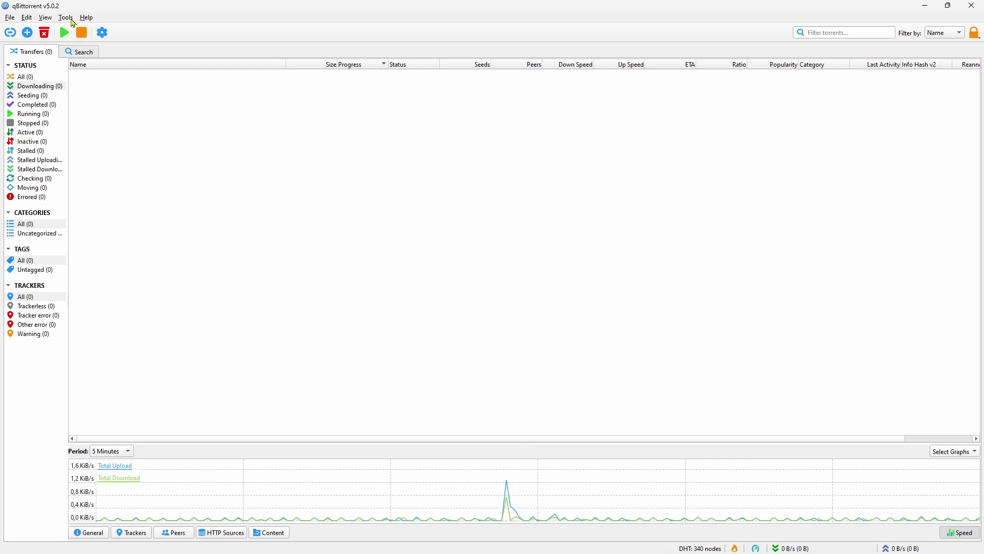
Enable the remote-control Web User Interface and change its port from 8080 to 8090
left_click(66, 17)
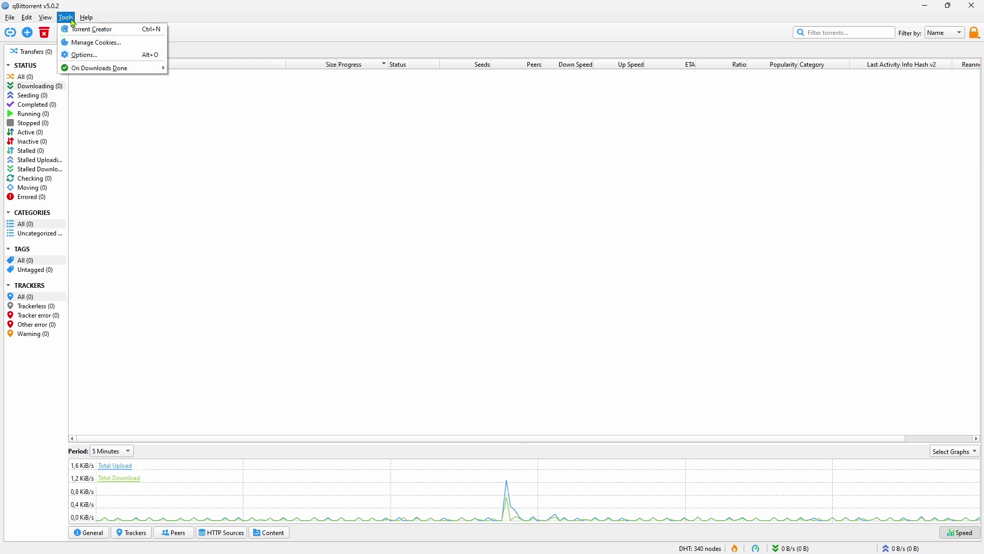
left_click(81, 55)
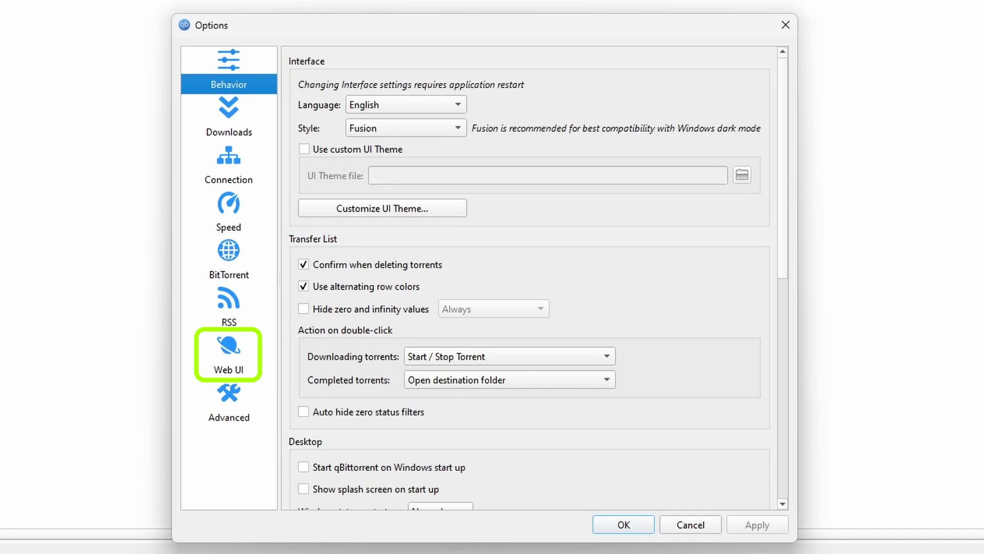
left_click(232, 357)
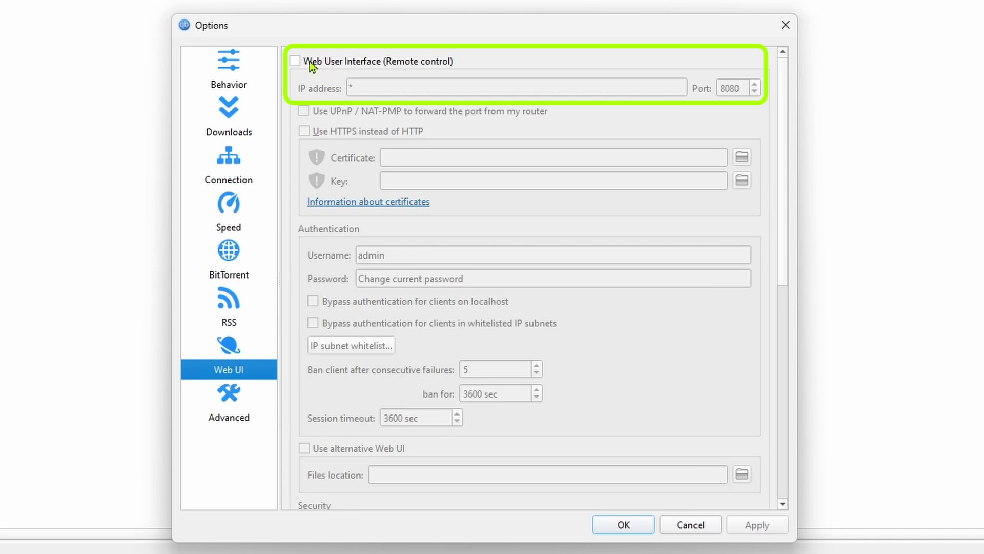
left_click(295, 61)
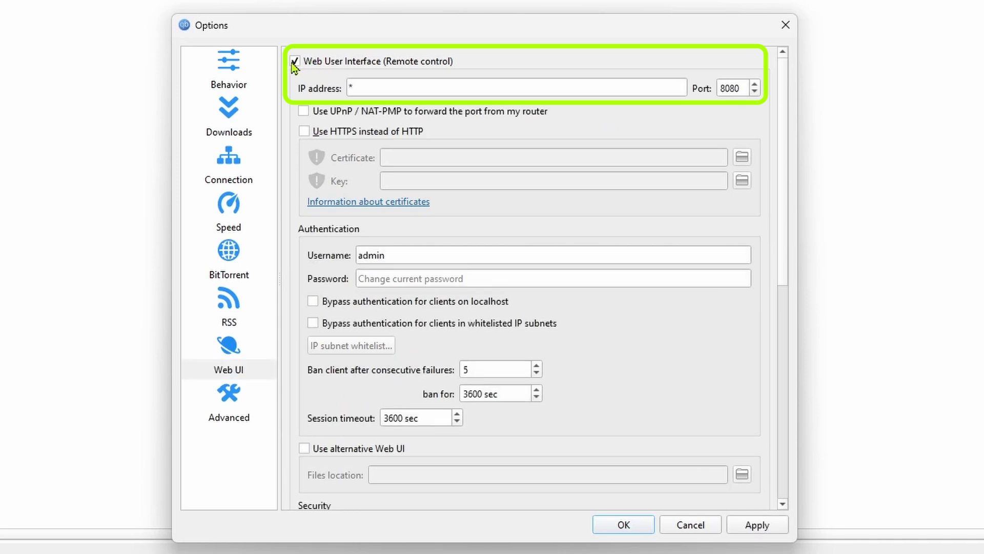
double_click(737, 89)
type("8090")
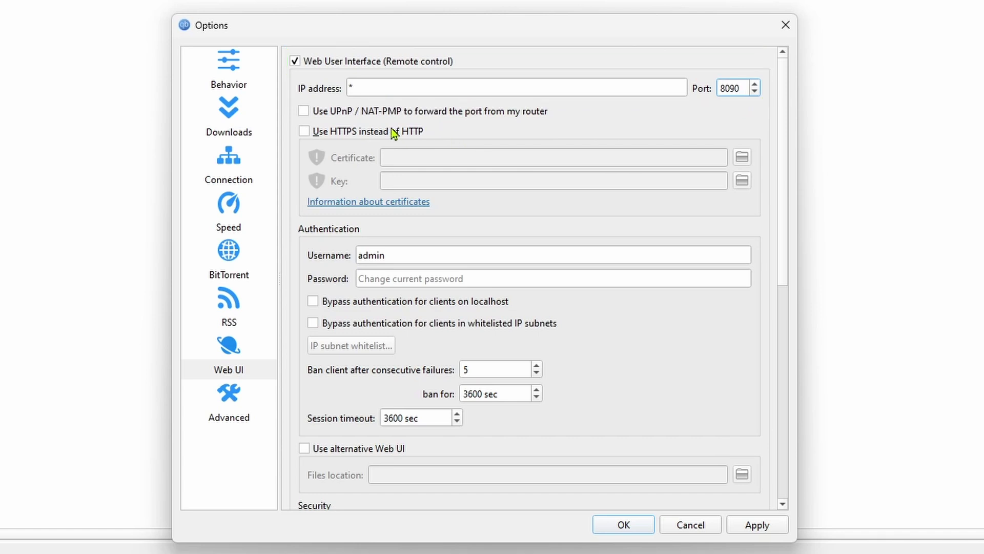
Replace the default web login username 'admin' with a new username
left_click(395, 256)
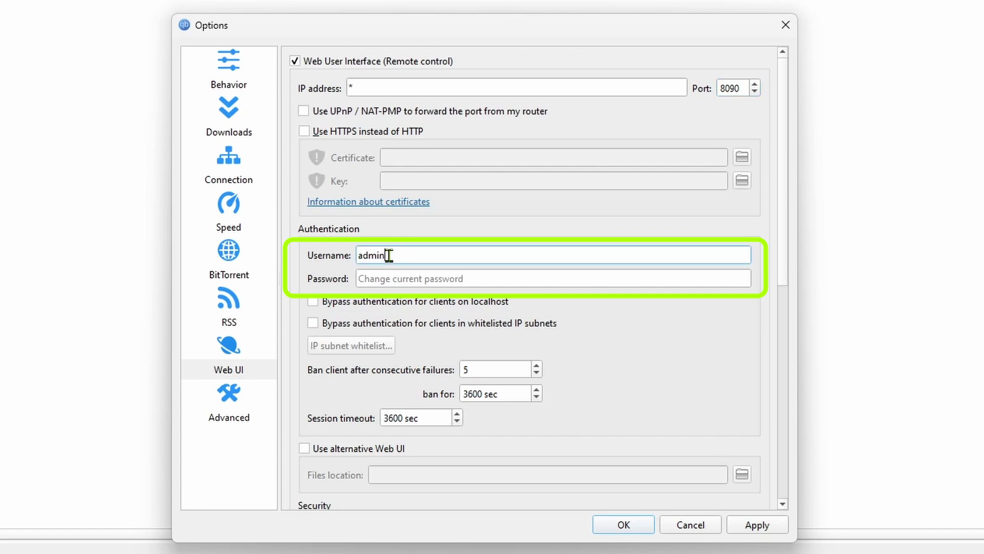
left_click_drag(395, 255, 349, 259)
type("techmimic")
Set the web login password and save the options with OK
scroll(349, 259, "down", 2)
left_click(389, 160)
type("•••")
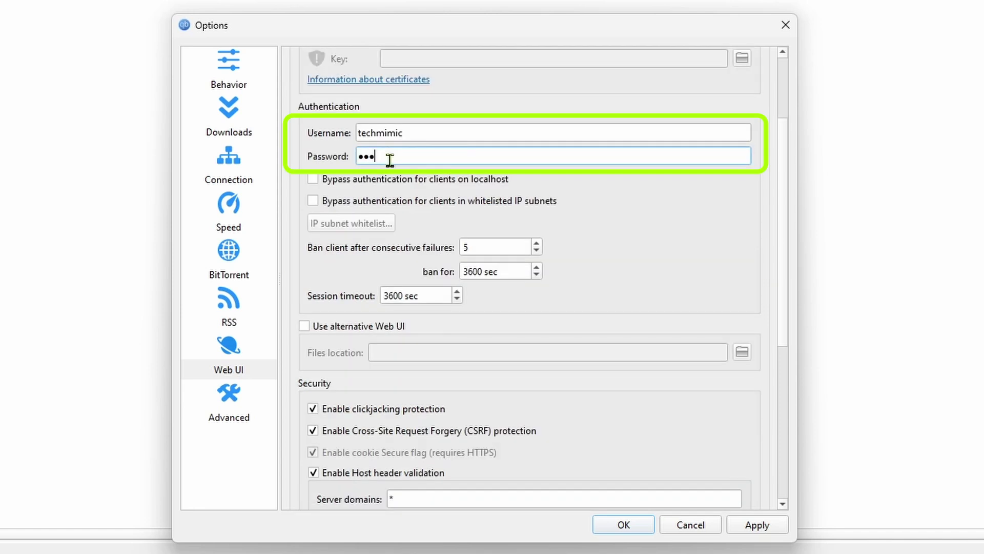
type("••••••")
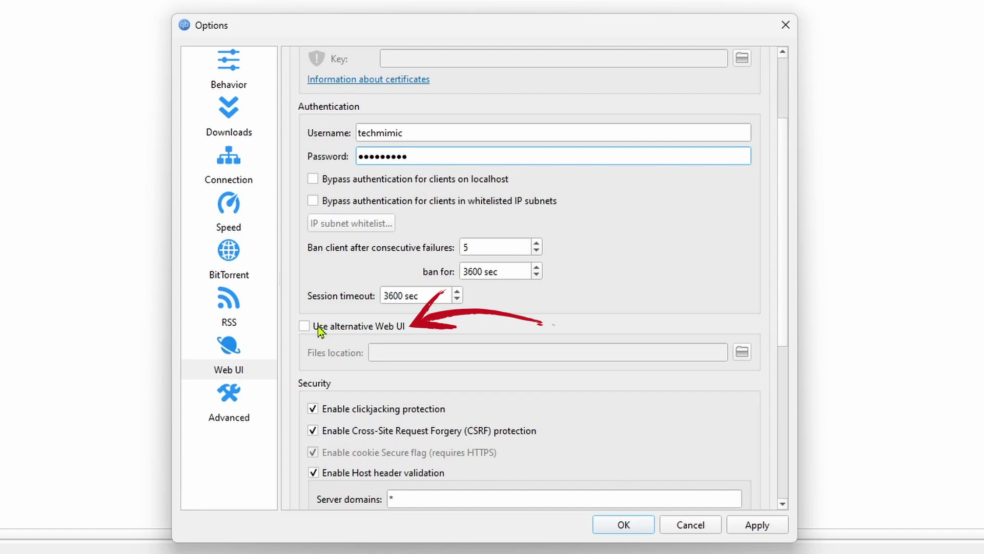
scroll(414, 334, "down", 3)
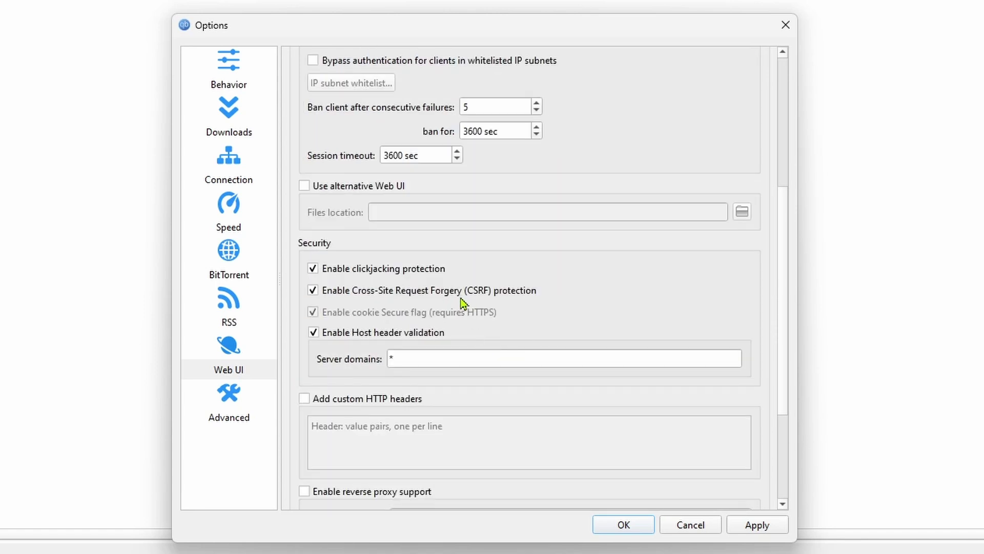
scroll(475, 358, "down", 4)
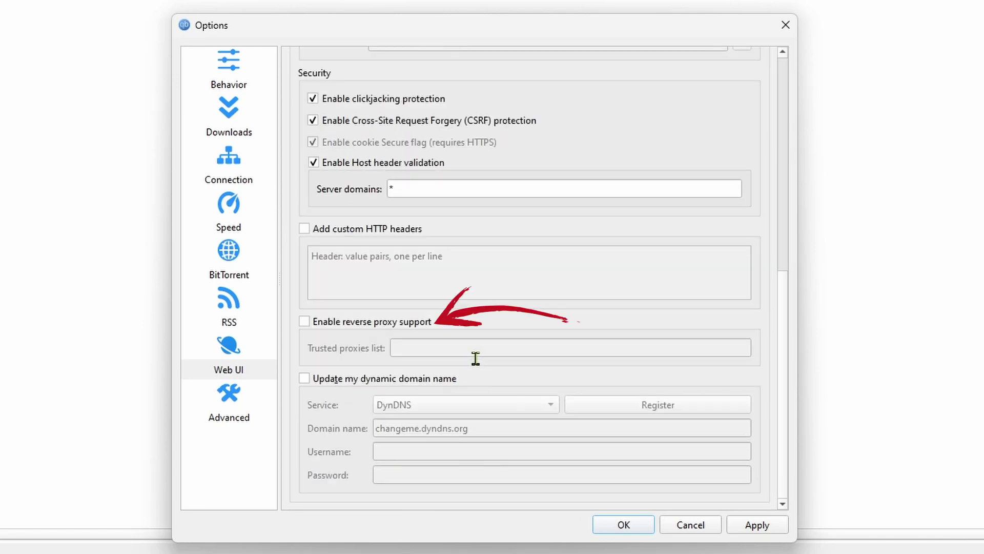
left_click(622, 525)
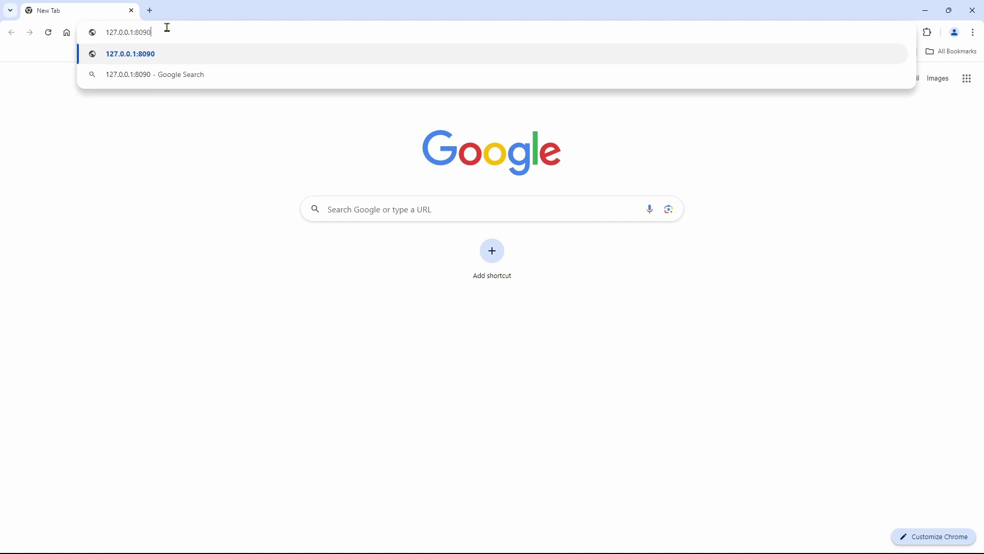
Load 127.0.0.1:8090 and log in to the WebUI with the new username and password
key("Return")
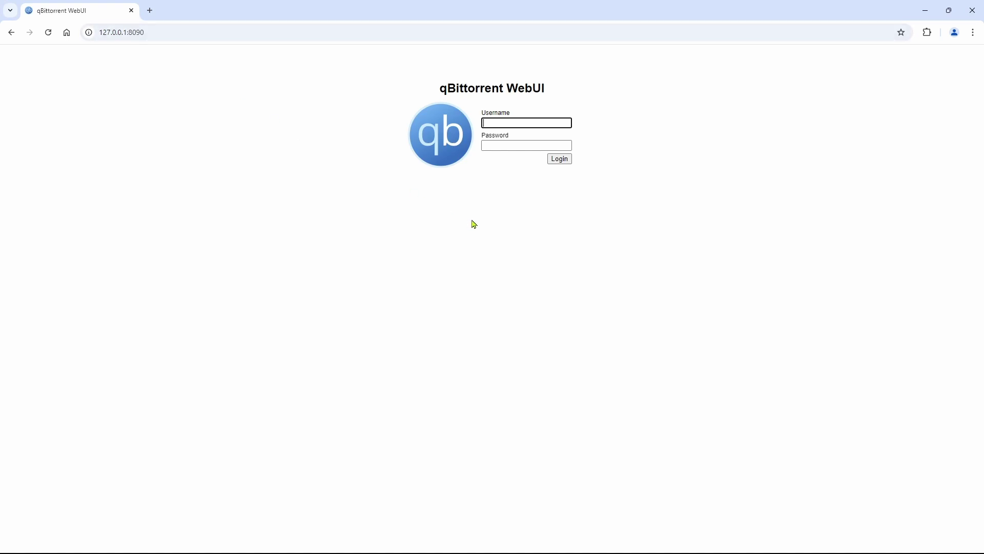
type("techmimic")
key("Tab")
type("*")
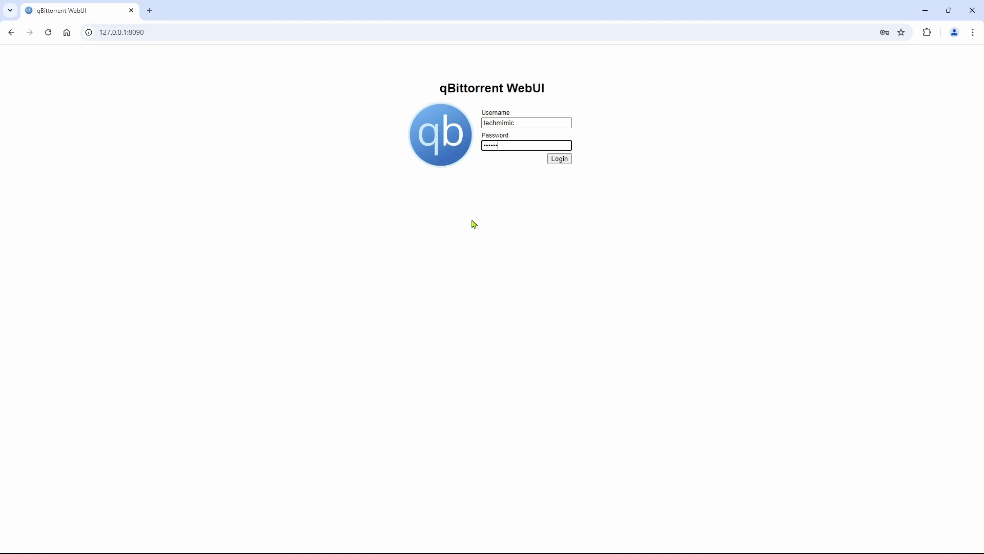
left_click(560, 159)
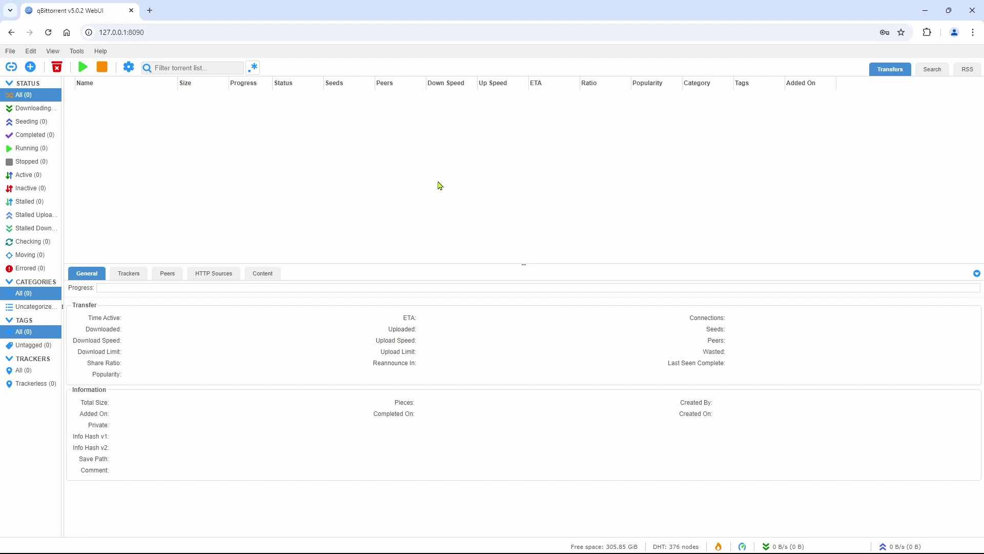
left_click(100, 51)
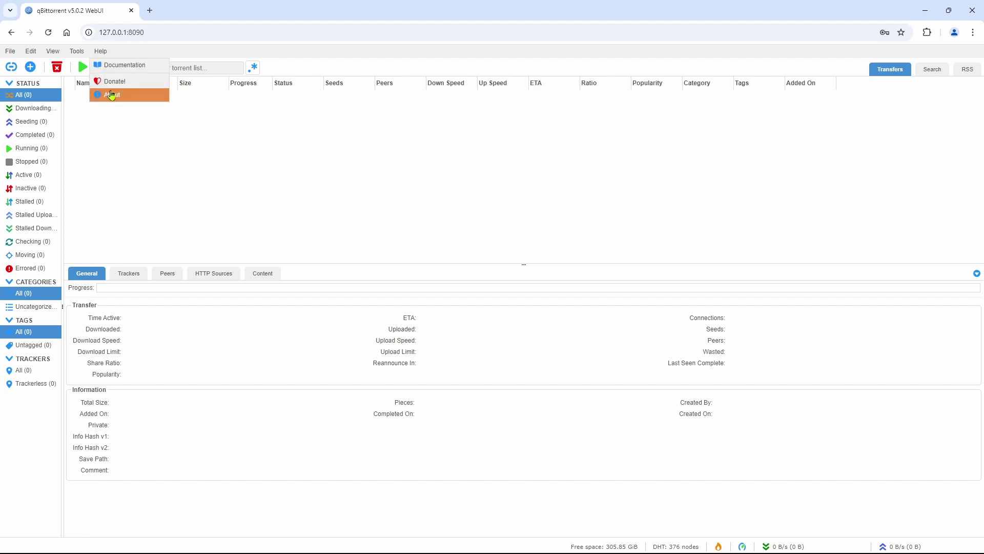
left_click(109, 95)
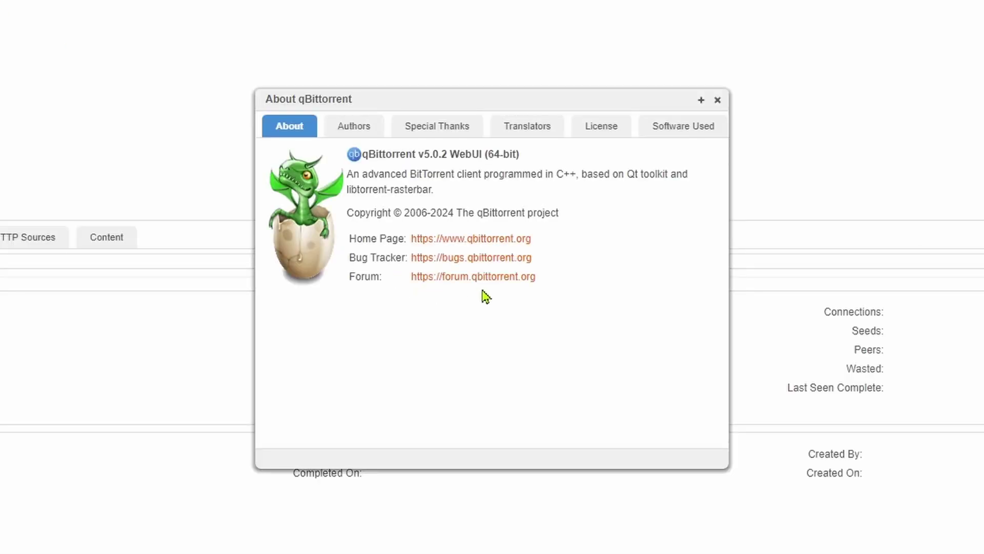
left_click(718, 100)
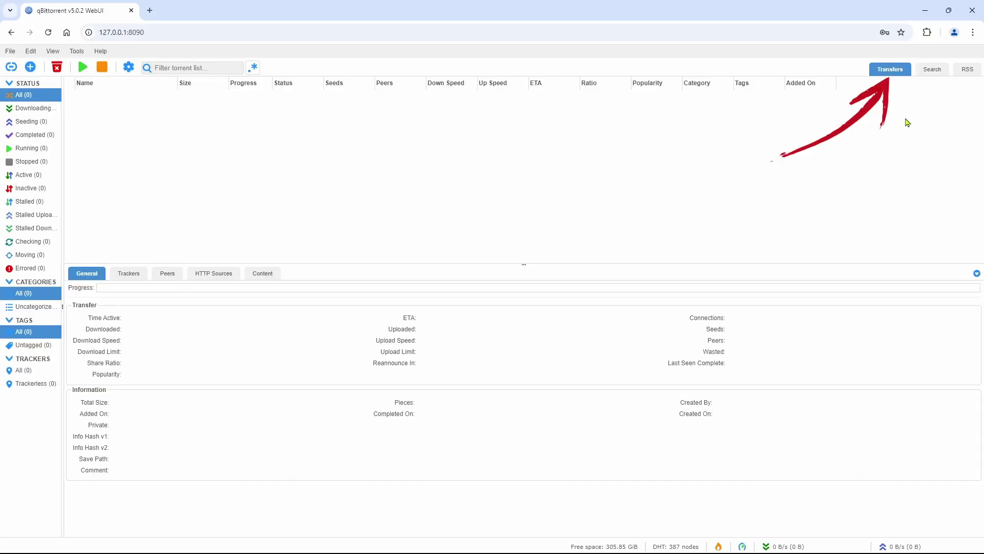
left_click(931, 75)
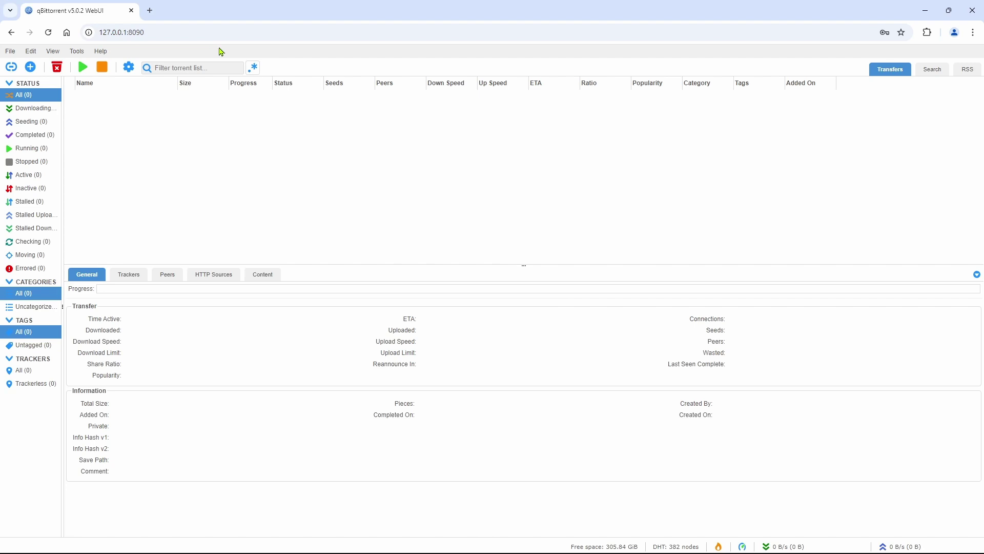
Inspect the site's 'not secure' connection details, then close the information popup
left_click(209, 31)
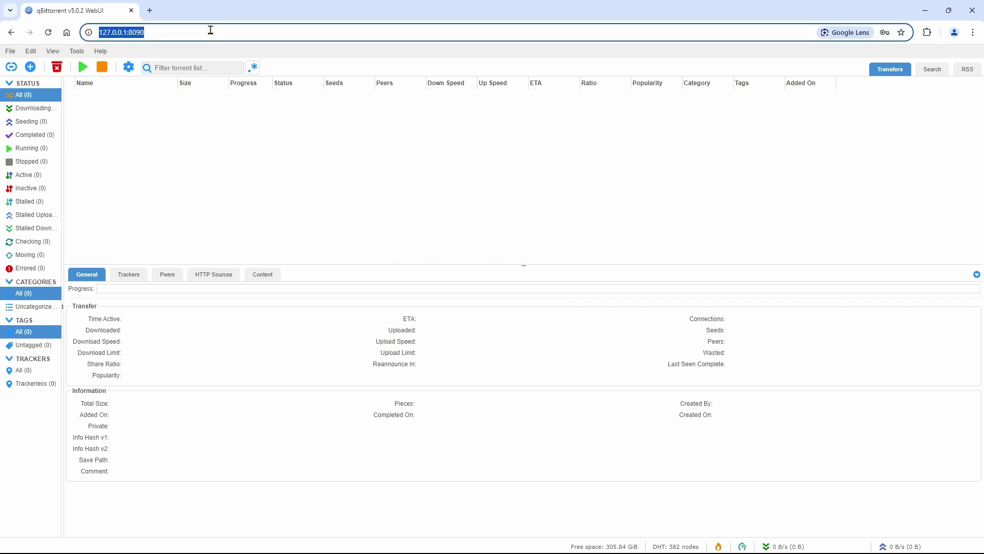
left_click(89, 32)
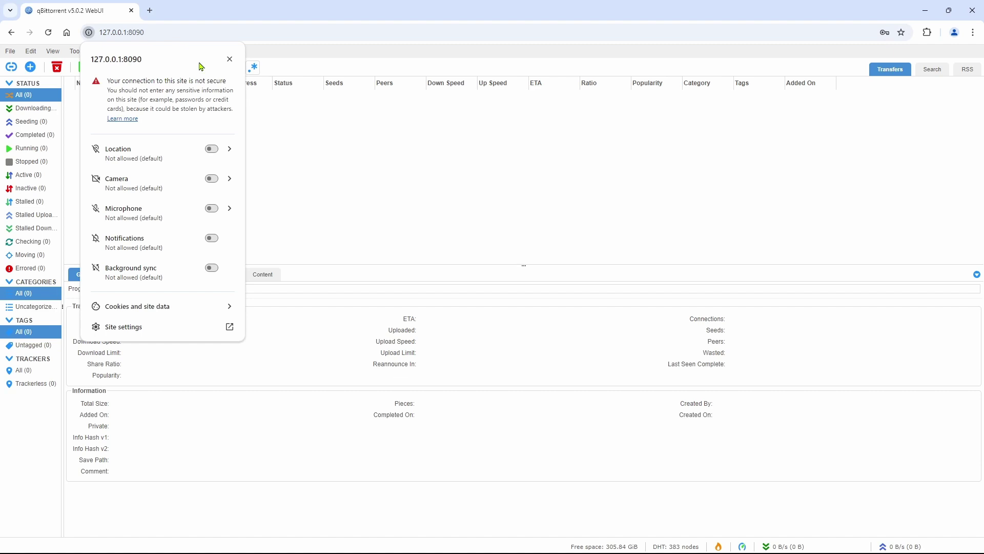
left_click(230, 59)
left_click(161, 30)
Close the WebUI tab, tick 'Use HTTPS instead of HTTP' under Web UI, and open certificate information
left_click(131, 10)
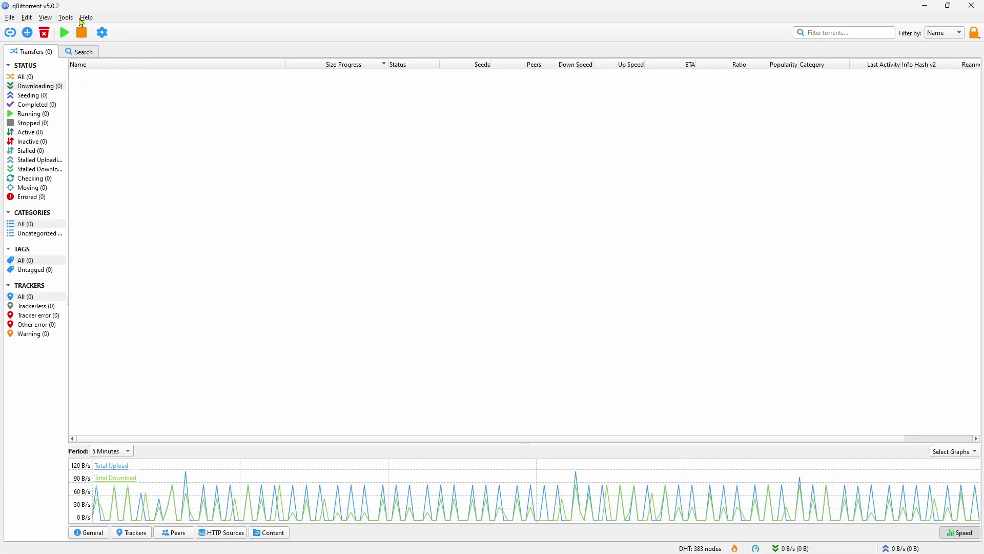
left_click(66, 17)
left_click(77, 55)
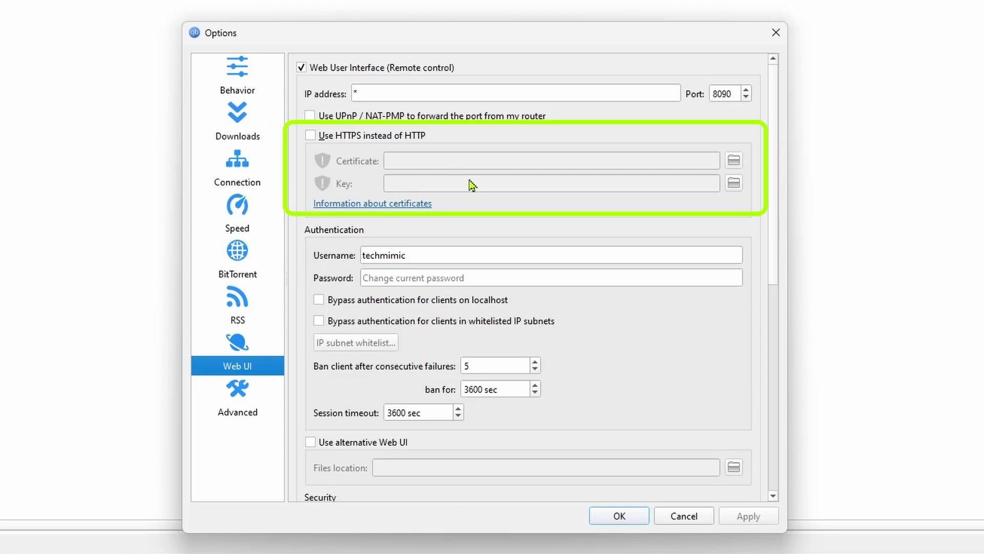
left_click(310, 136)
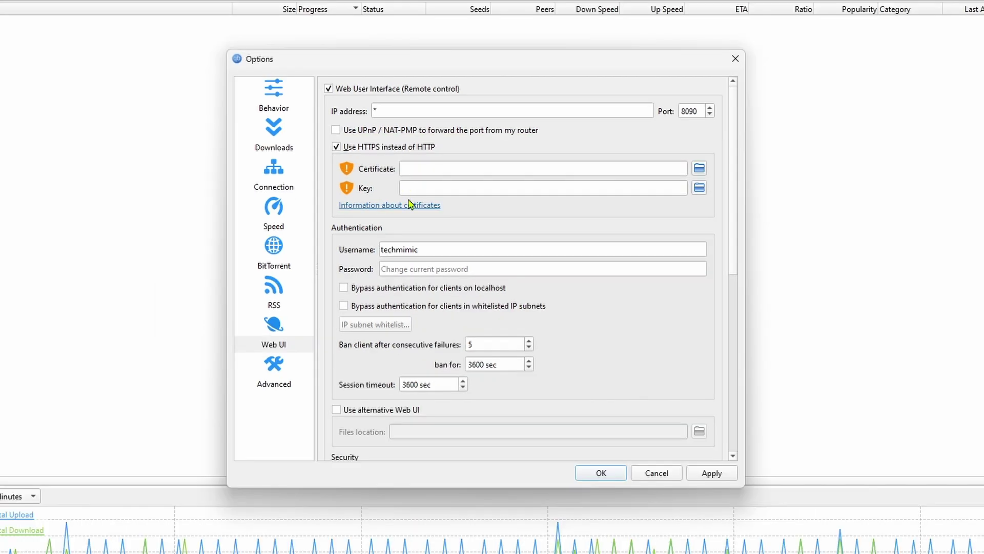
left_click(395, 205)
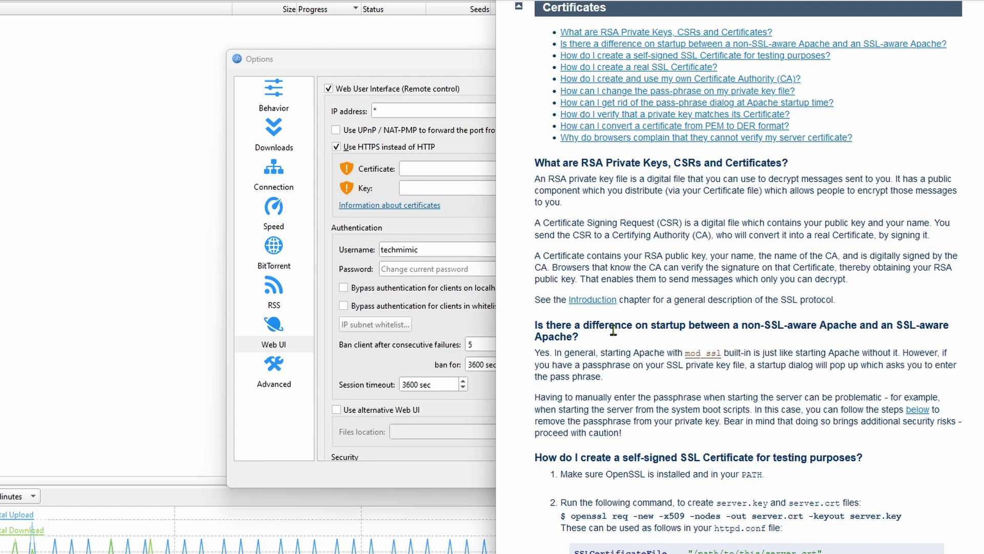
Scroll through the Apache SSL FAQ's Certificates section to read the self-signed certificate instructions
scroll(648, 366, "down", 1)
scroll(647, 366, "down", 4)
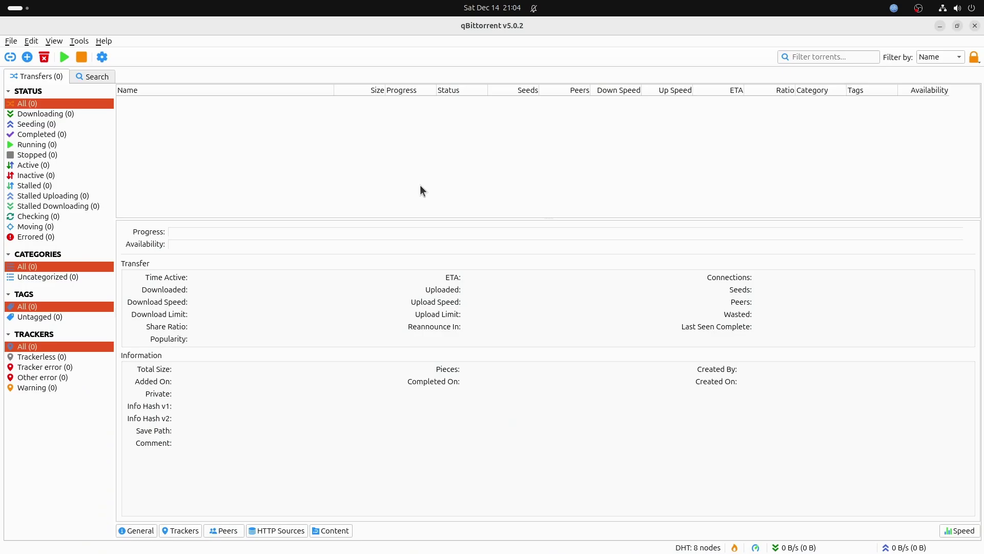
left_click(109, 42)
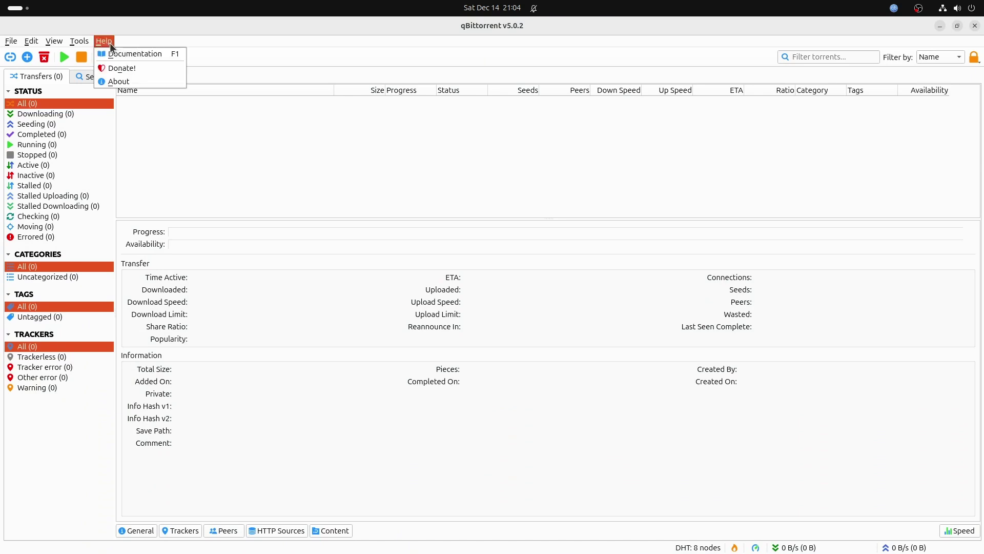
left_click(113, 82)
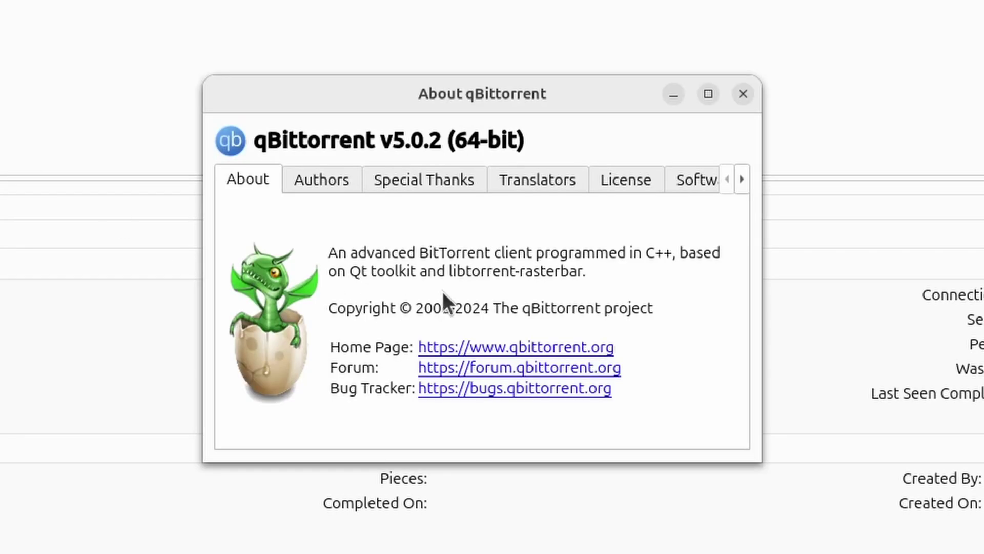
left_click(743, 94)
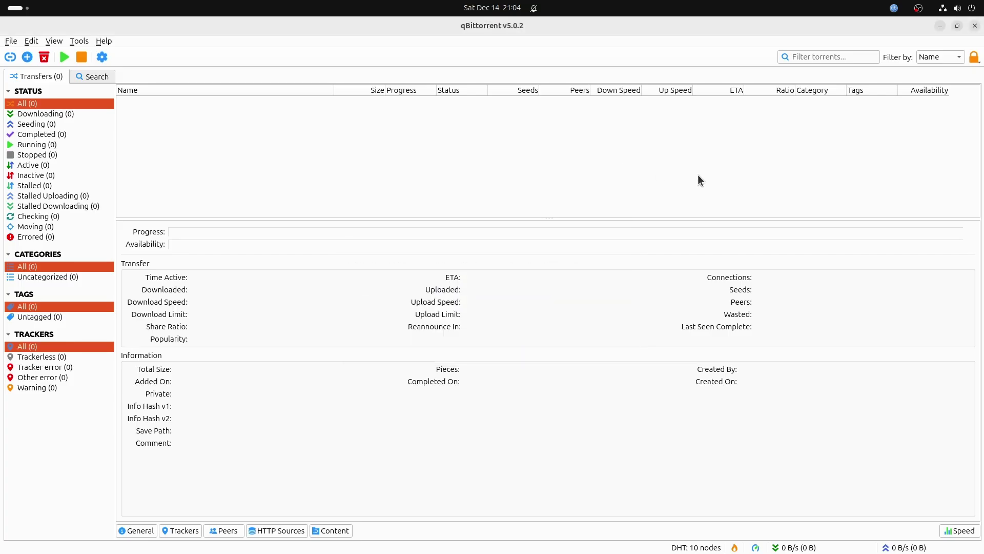
Open Preferences at Web UI and tick 'Use HTTPS instead of HTTP'
left_click(79, 41)
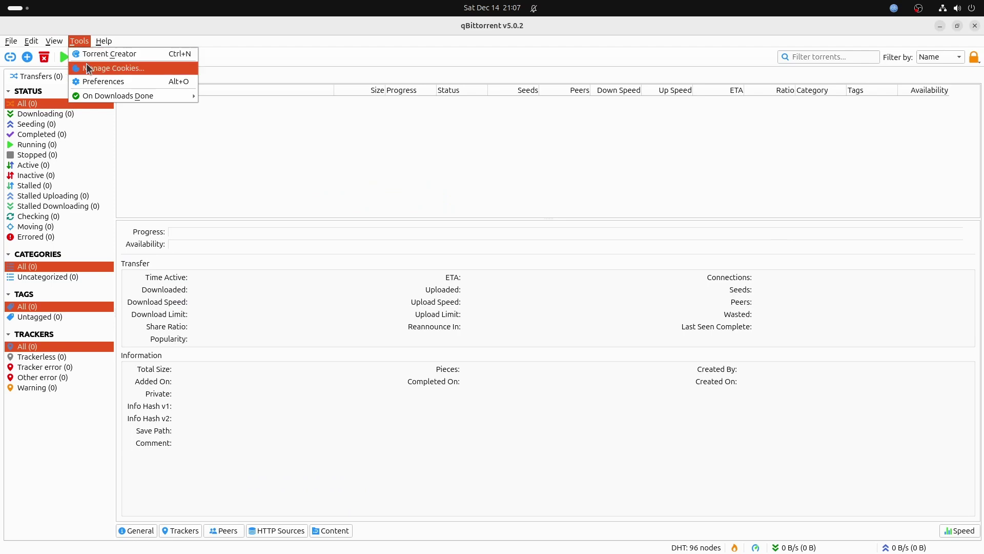
left_click(91, 78)
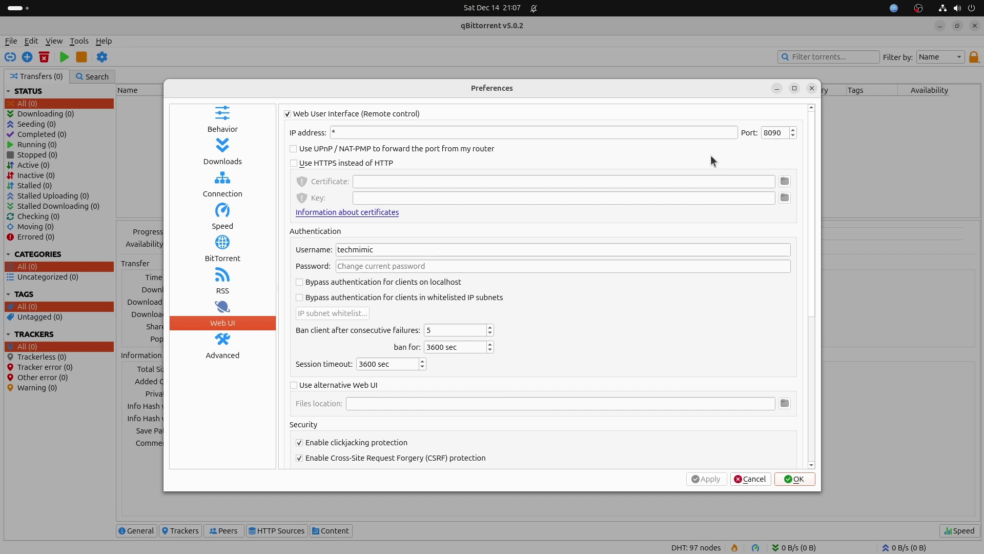
left_click(296, 163)
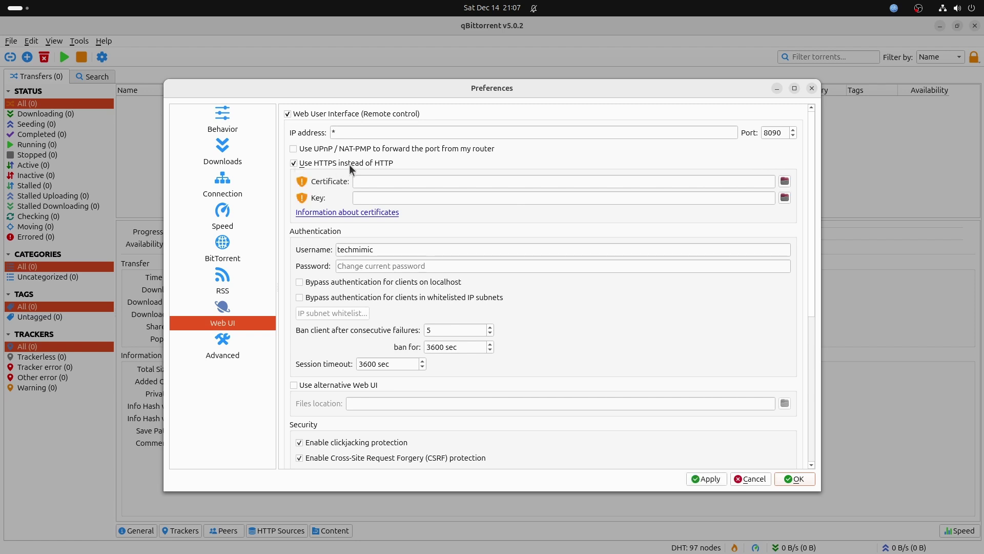
Copy the openssl self-signed certificate command from the Apache FAQ, then close Firefox
left_click(342, 212)
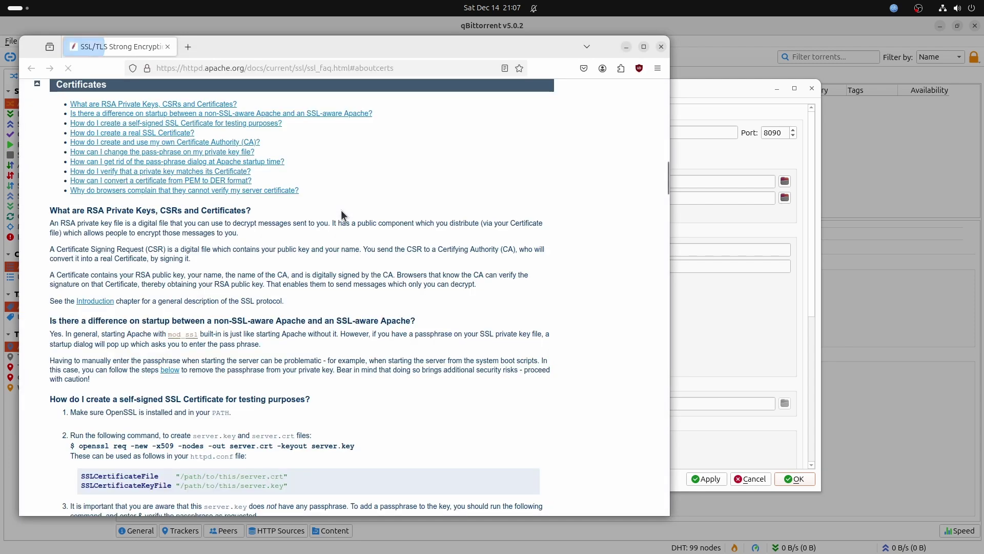
left_click_drag(410, 53, 552, 56)
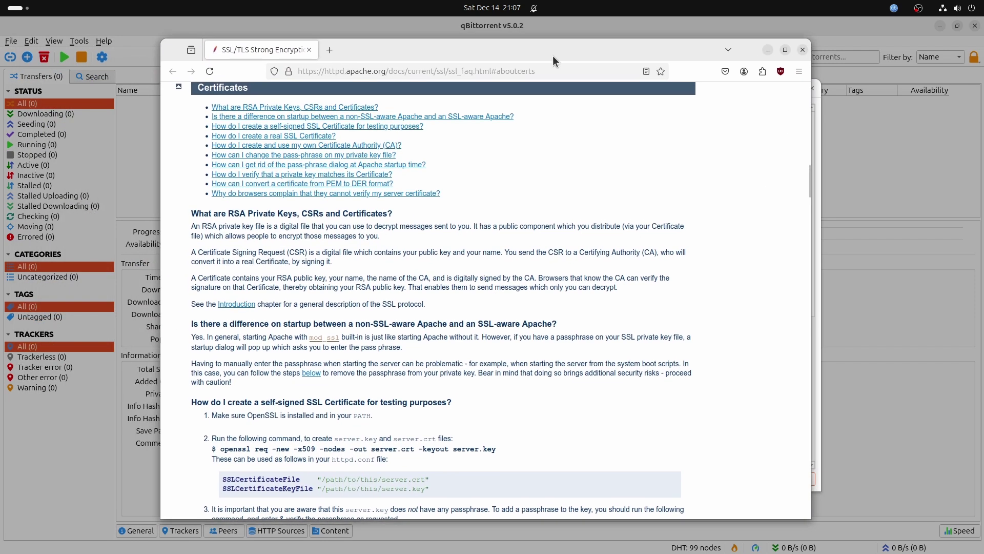
scroll(319, 204, "down", 5)
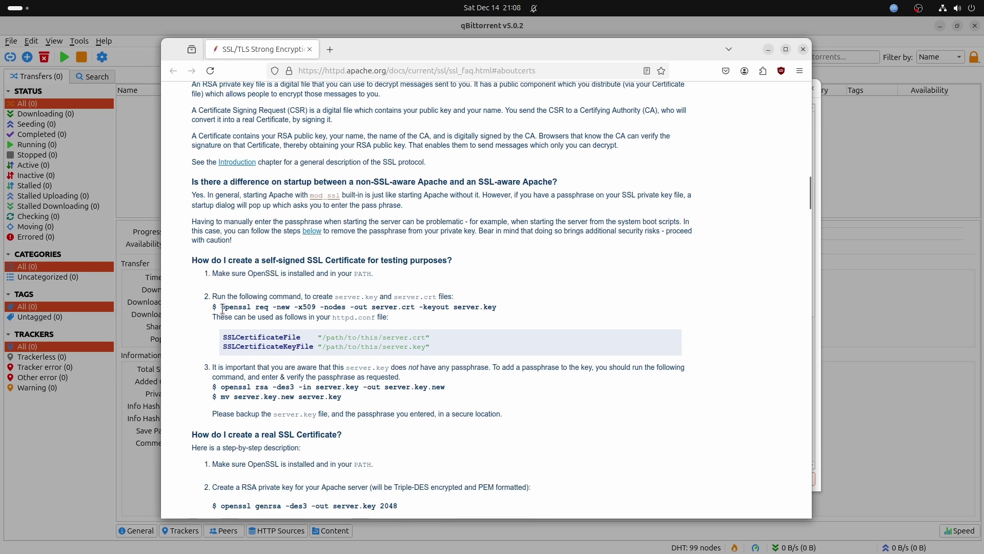
left_click_drag(221, 307, 482, 309)
right_click(482, 308)
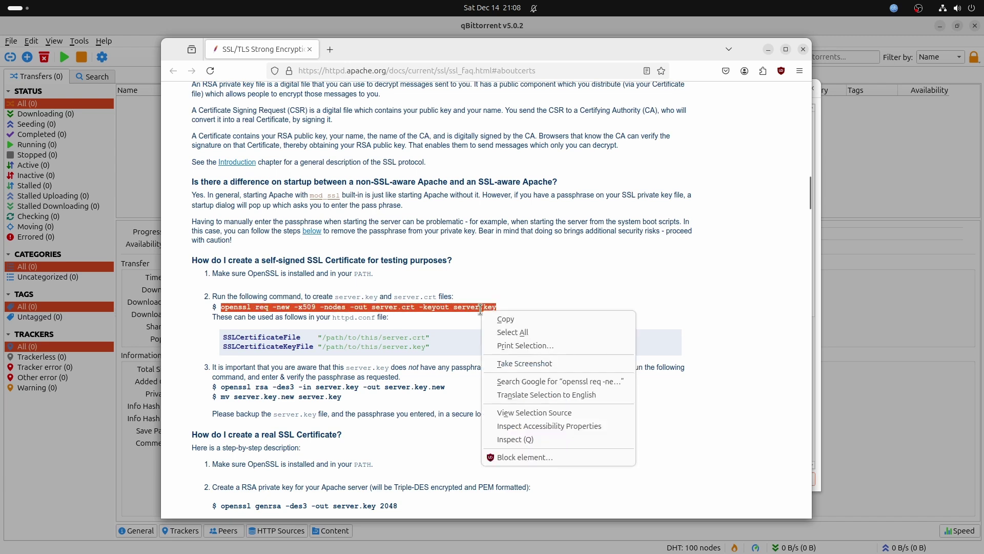
left_click(496, 318)
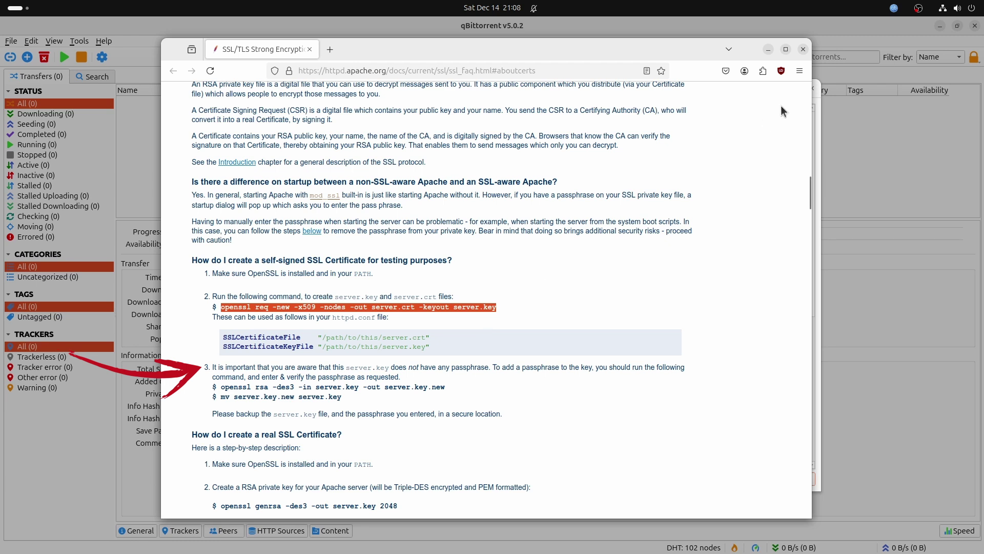
left_click(803, 49)
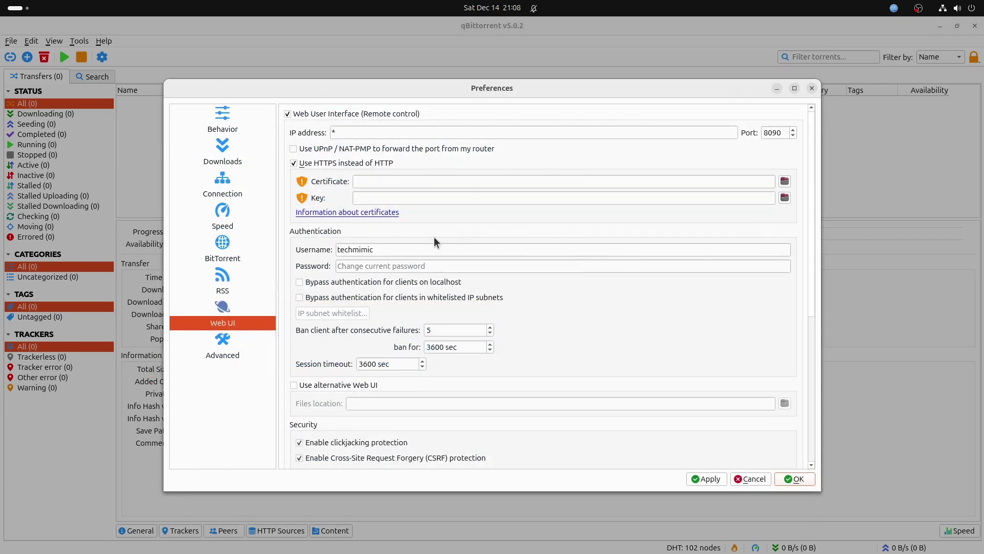
In a new terminal, check the working directory, create a certs folder and move into it
key("ctrl+alt+t")
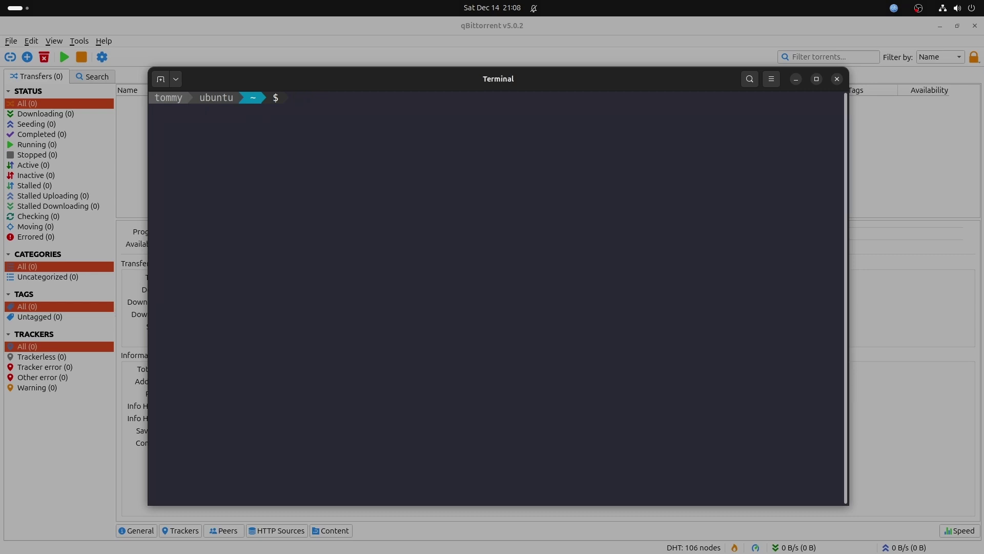
type("pwd")
key("Return")
type("mkdir certs")
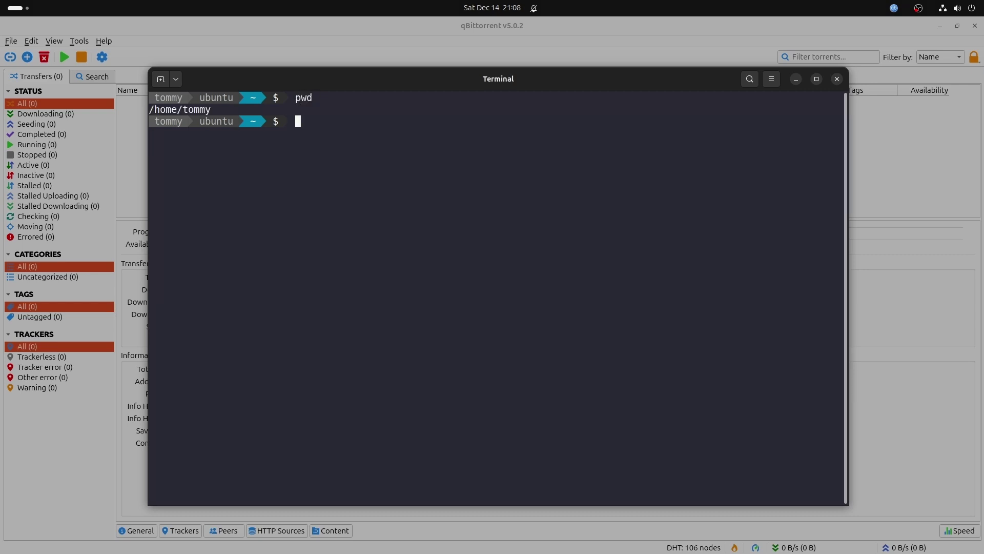
key("Return")
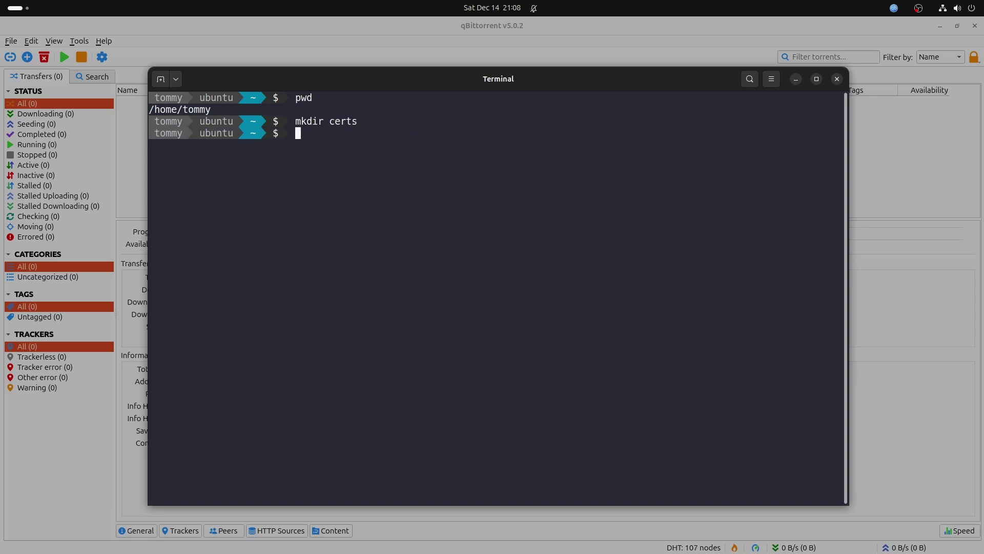
type("cd certs")
key("Return")
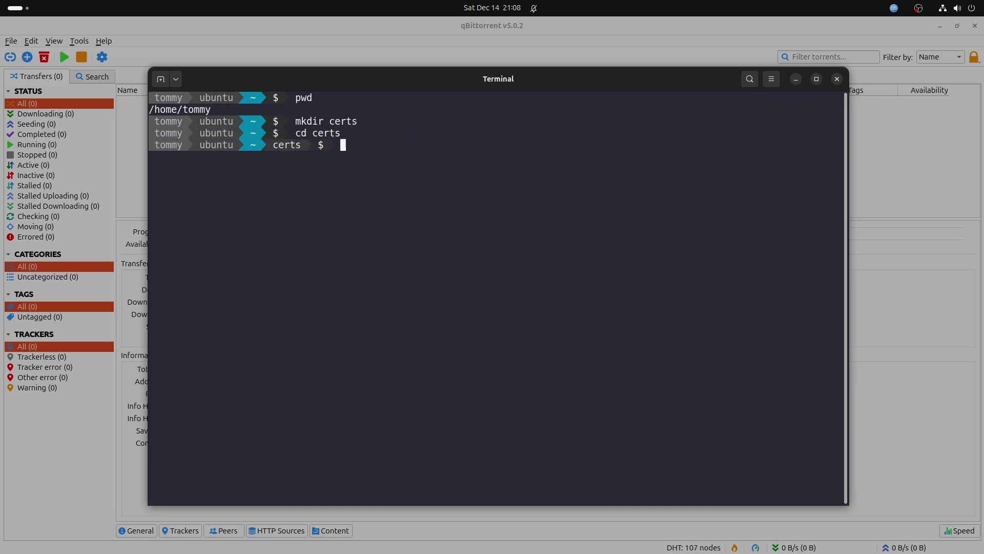
Paste and run the copied openssl req -new -x509 -nodes certificate command
right_click(357, 151)
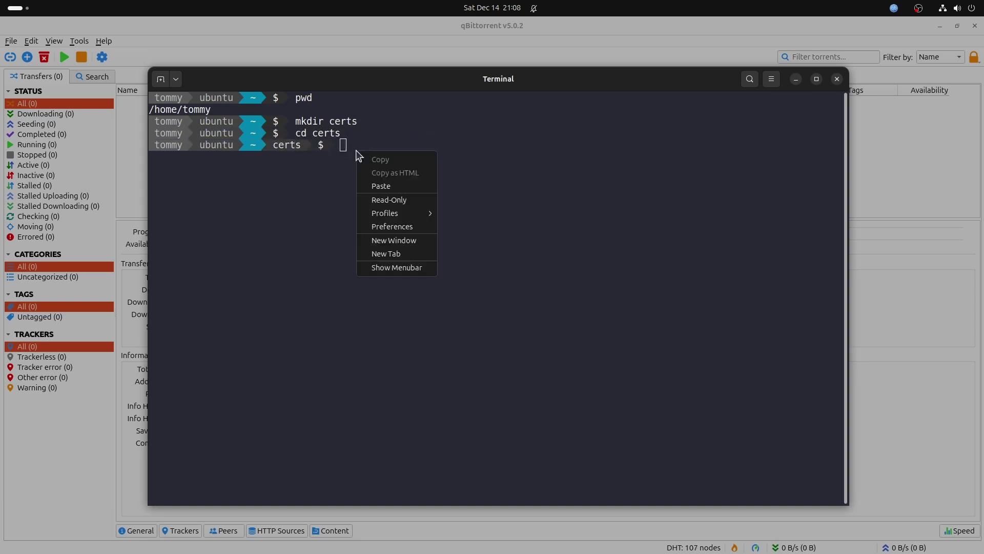
left_click(380, 186)
key("Return")
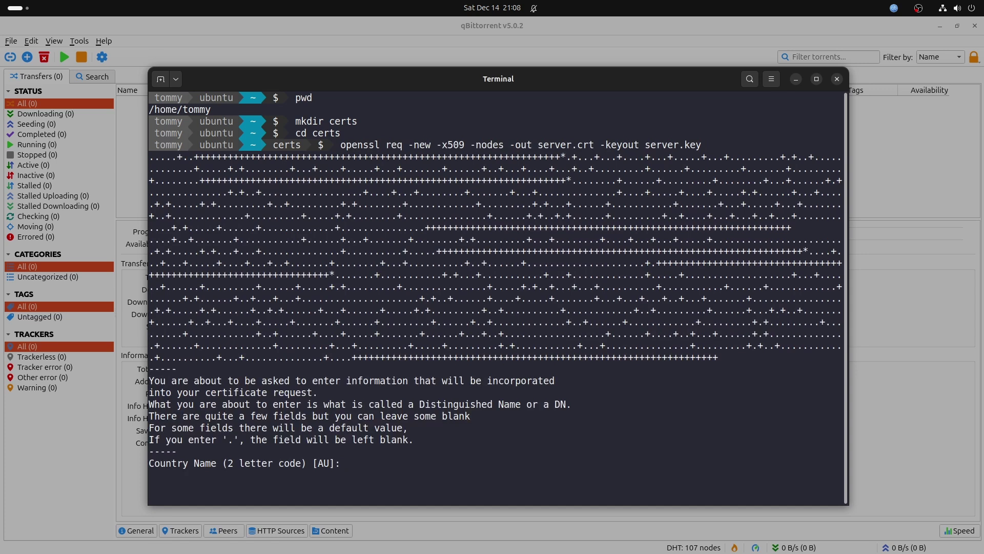
Answer the openssl prompts: country NL, organisation and common name TECHMIMIC, others blank
type("NL")
key("Return")
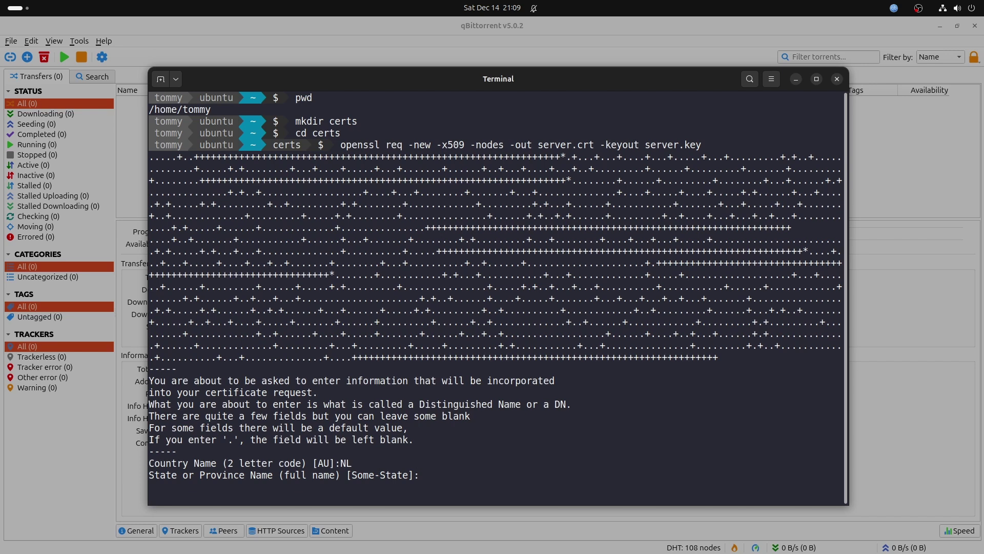
key("Return")
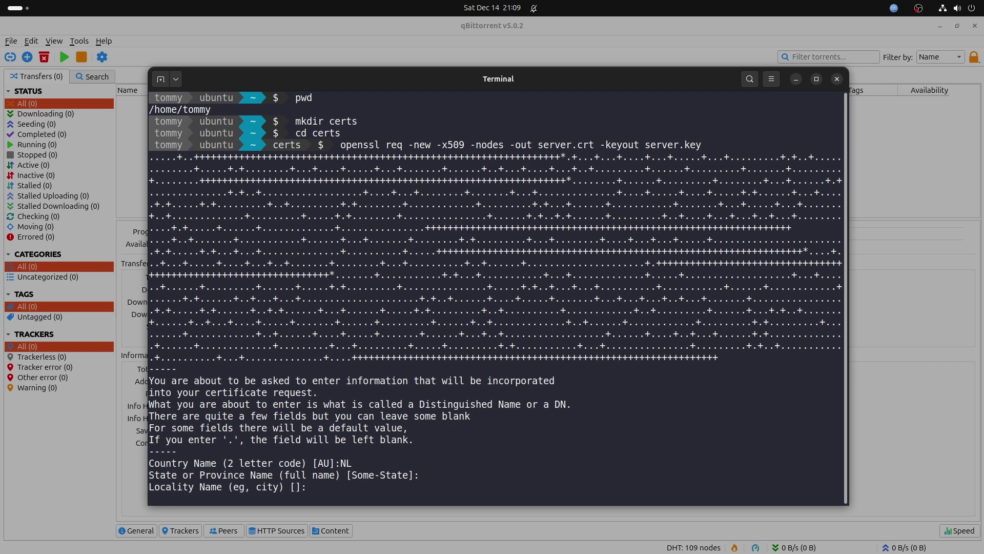
key("Return")
type("TECHMIMIC")
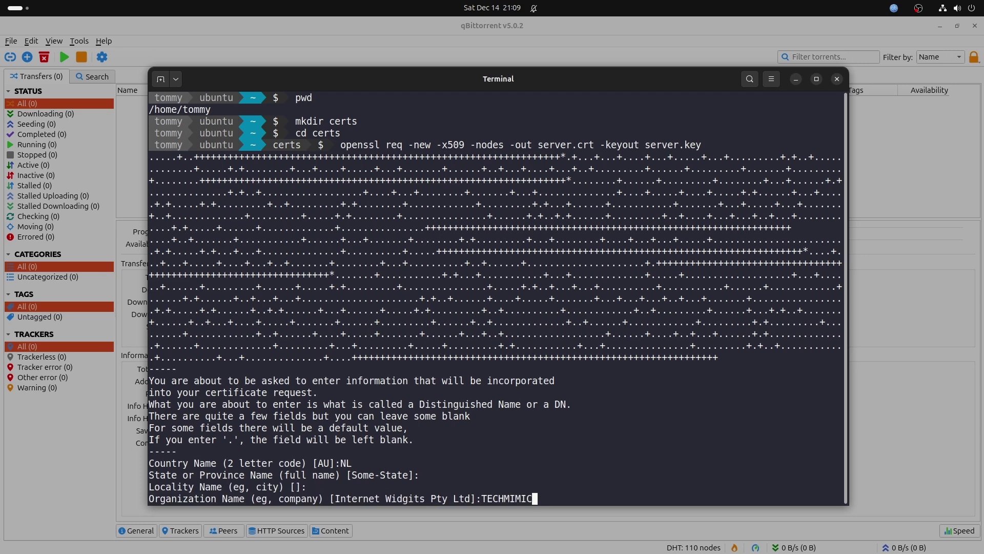
key("Return")
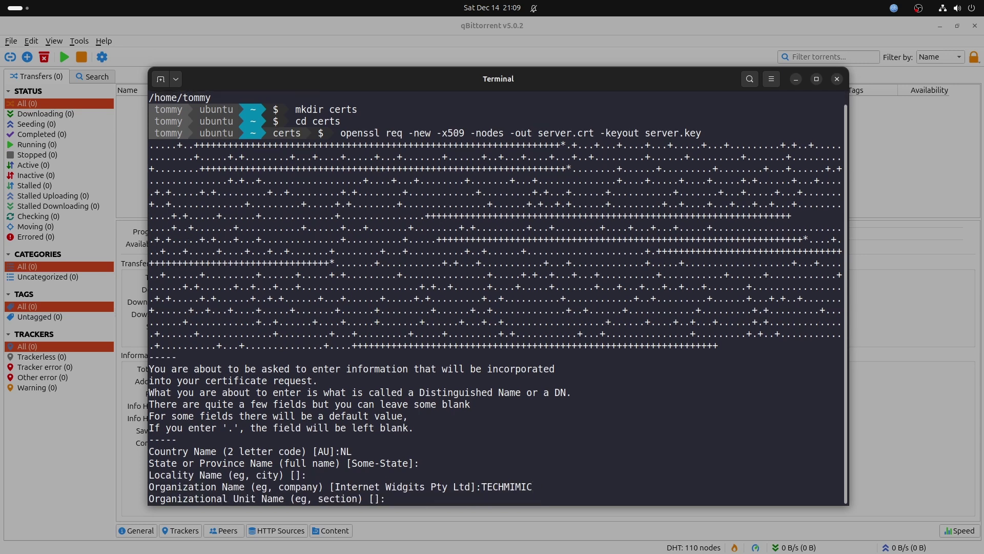
key("Return")
type("TECHMIMIC")
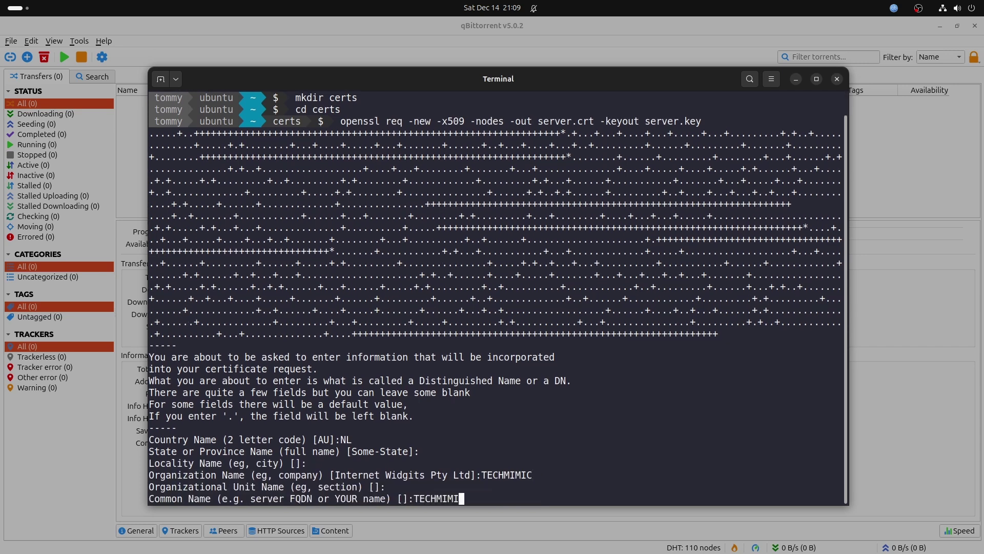
key("Return")
Finish the prompts and run ls -l to confirm server.crt and server.key exist
key("Return")
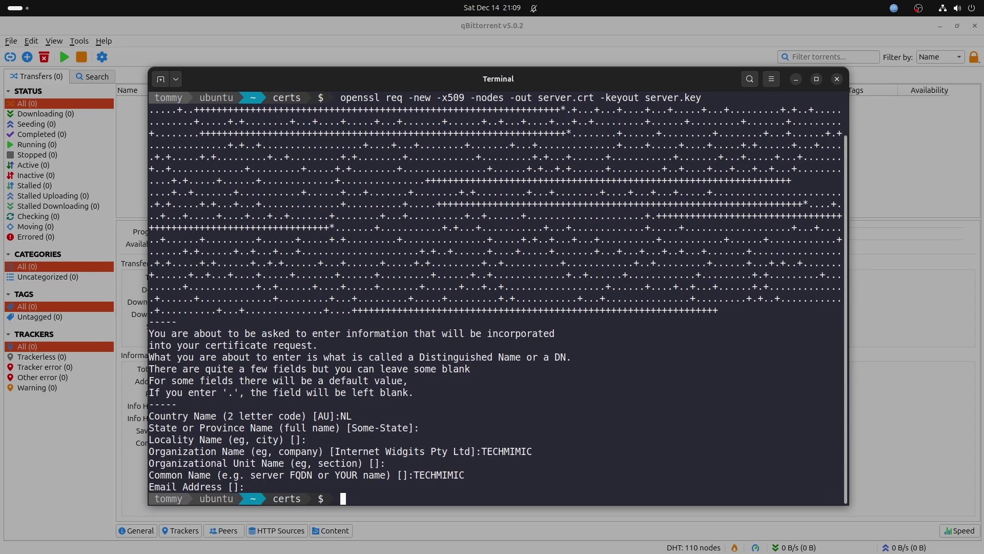
type("ls -l")
key("Return")
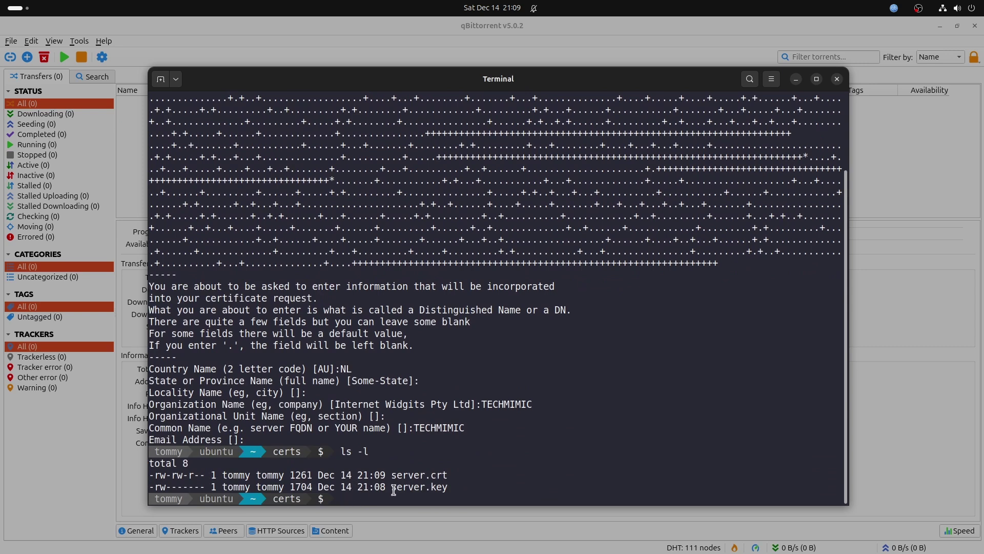
double_click(435, 476)
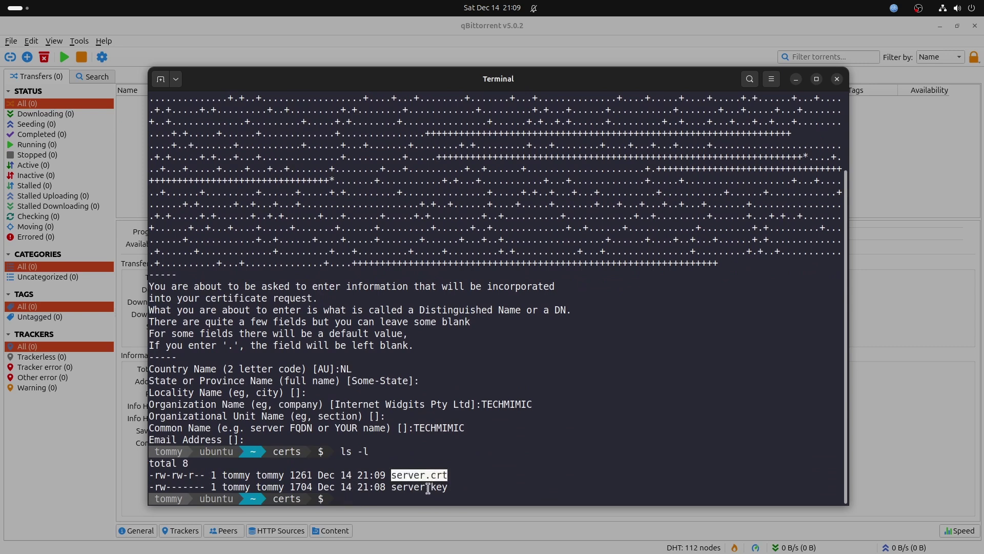
double_click(428, 488)
left_click(405, 496)
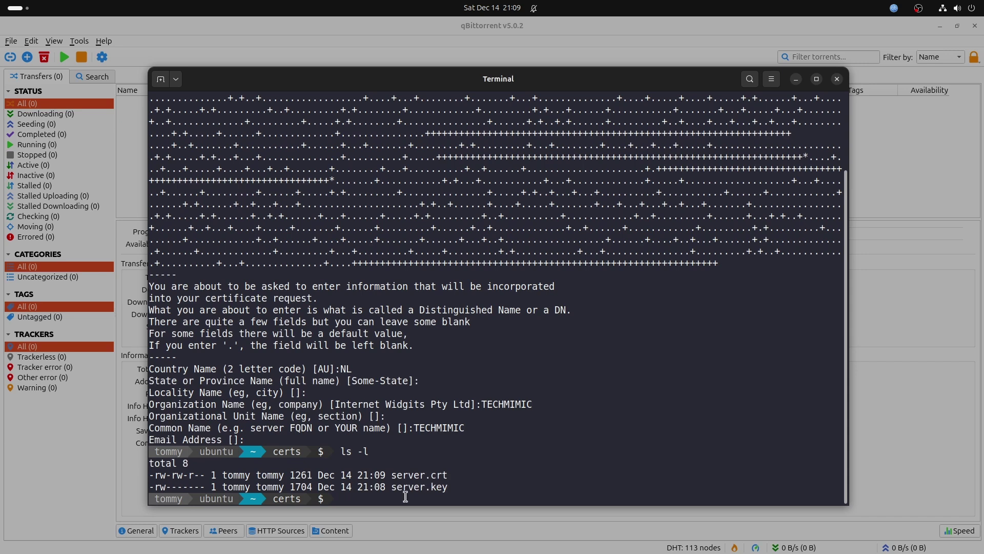
Set the Web UI HTTPS certificate to certs/server.crt and key to certs/server.key, then save
key("super+h")
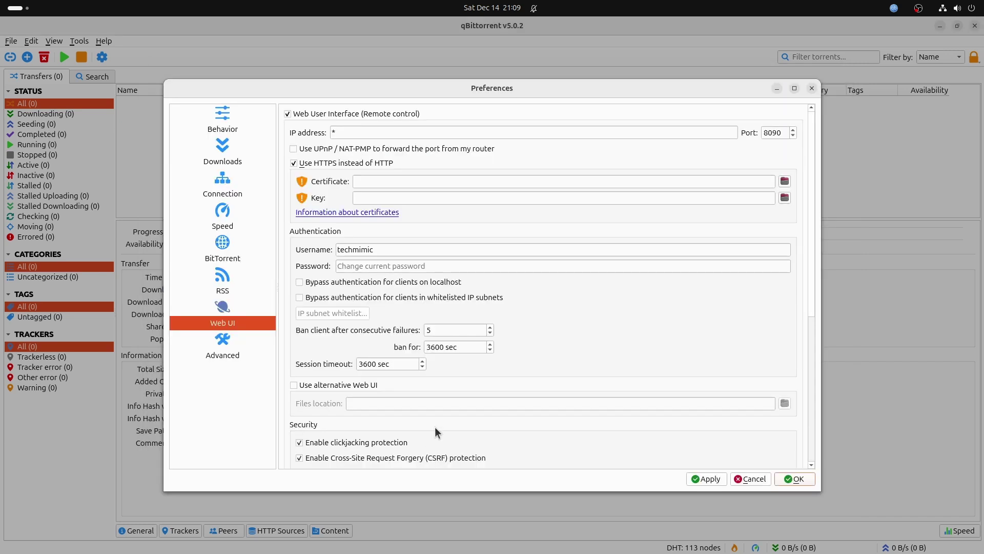
type("/home/tommy/certs/server.crt")
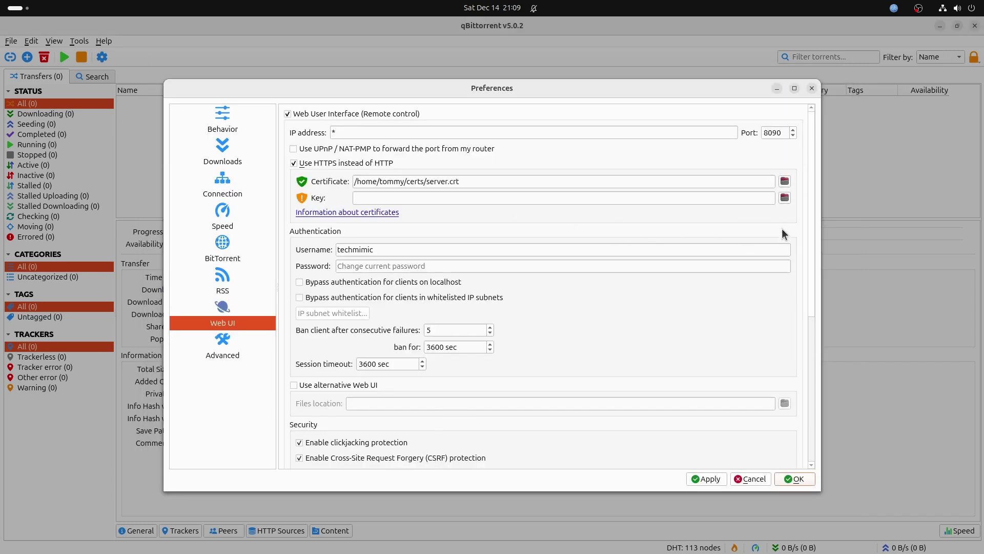
key("Tab")
key("Tab")
type("/home/tommy/certs/server.key")
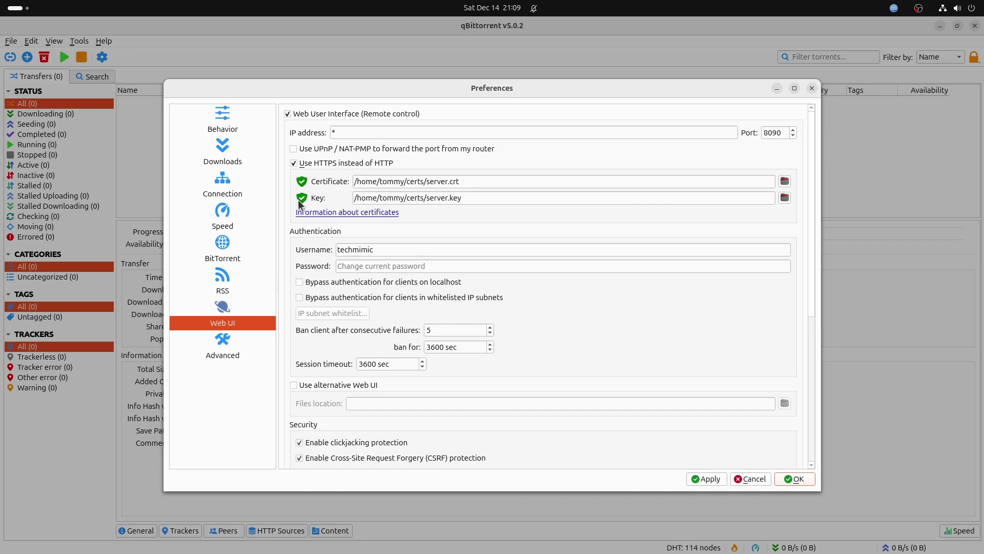
left_click(788, 479)
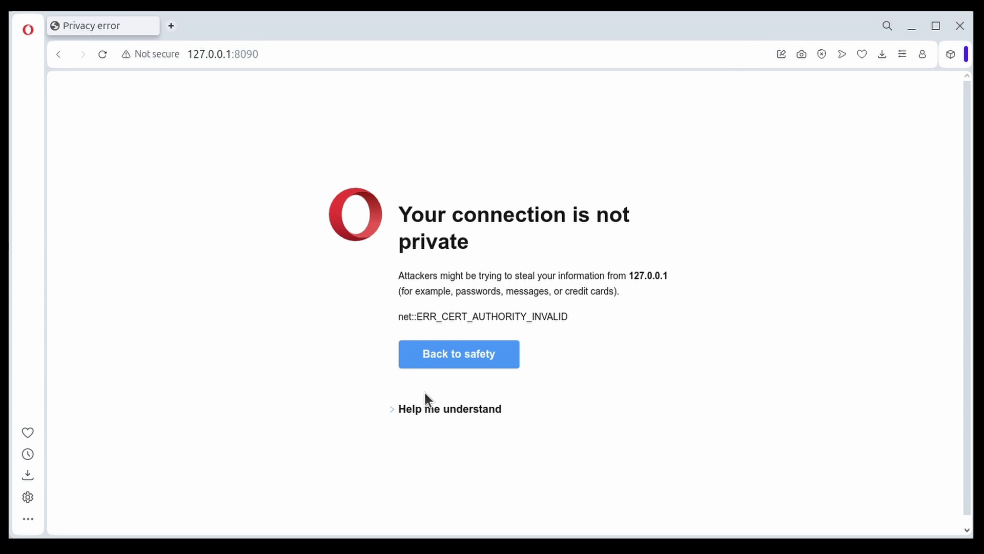
Bypass Opera's certificate warning by proceeding to 127.0.0.1 (unsafe)
left_click(407, 410)
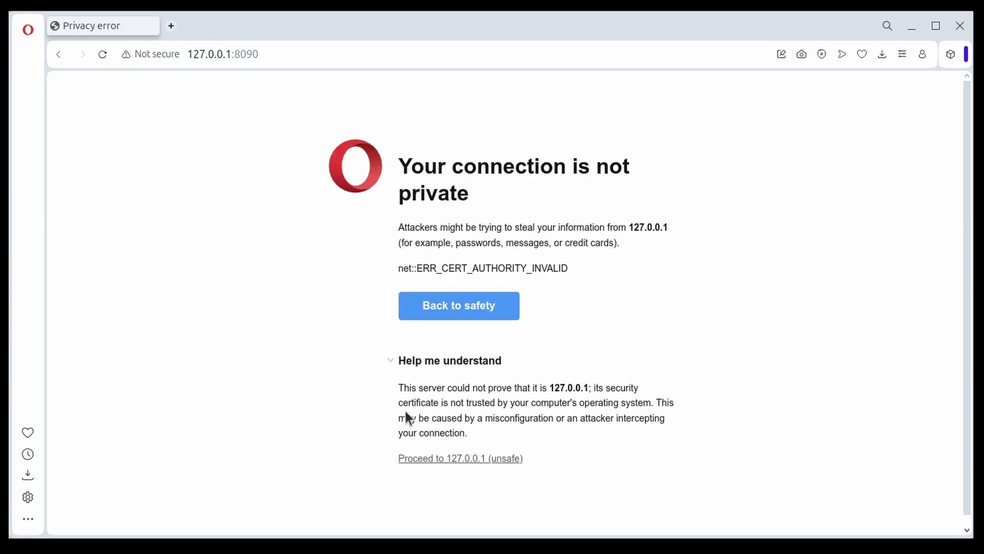
left_click(430, 459)
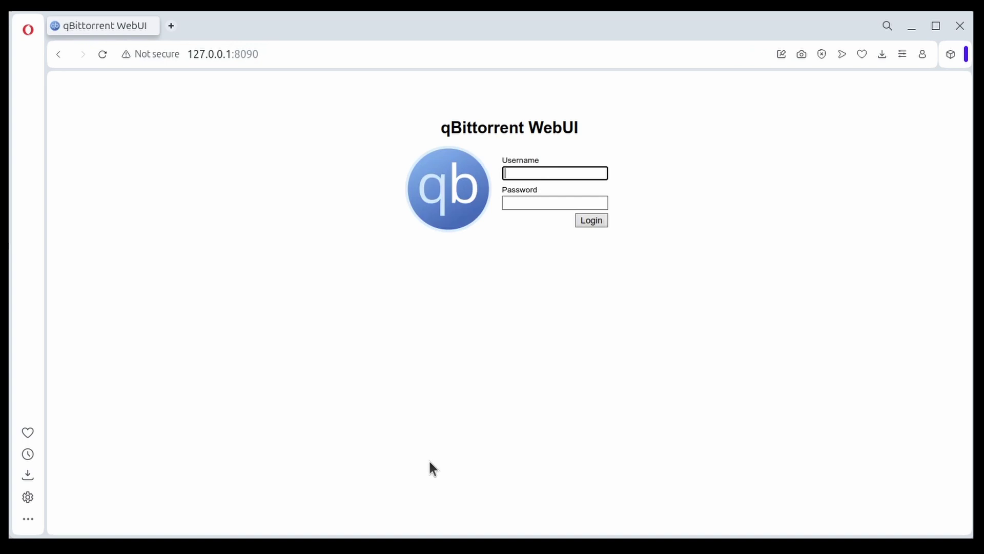
left_click(138, 56)
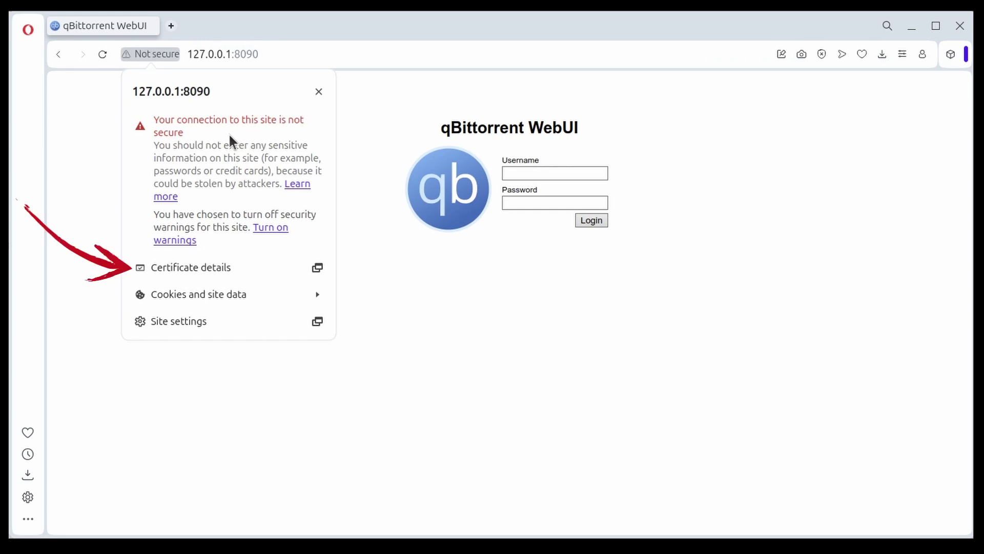
left_click(176, 277)
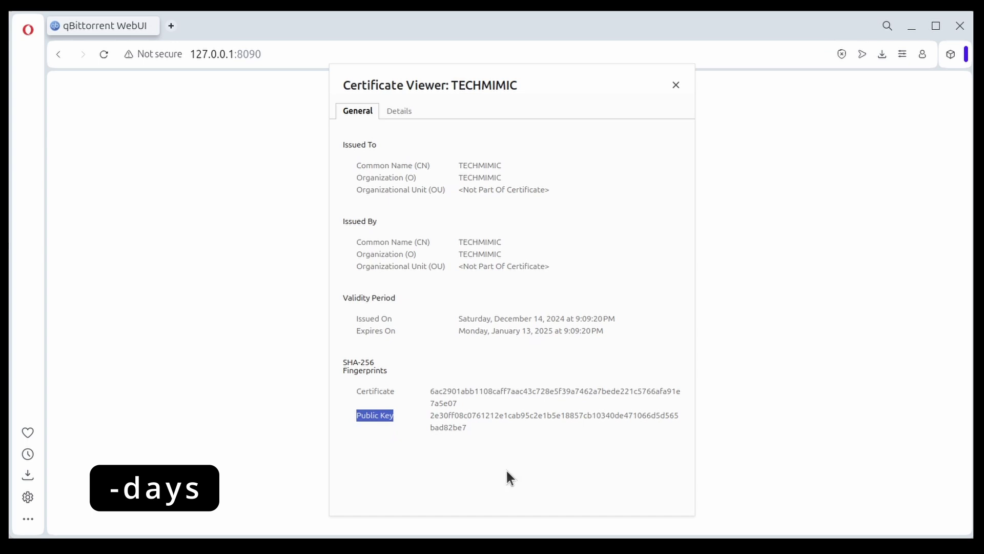
left_click(506, 469)
Close the certificate viewer and sign in to the Web UI with the account username and password
left_click(676, 85)
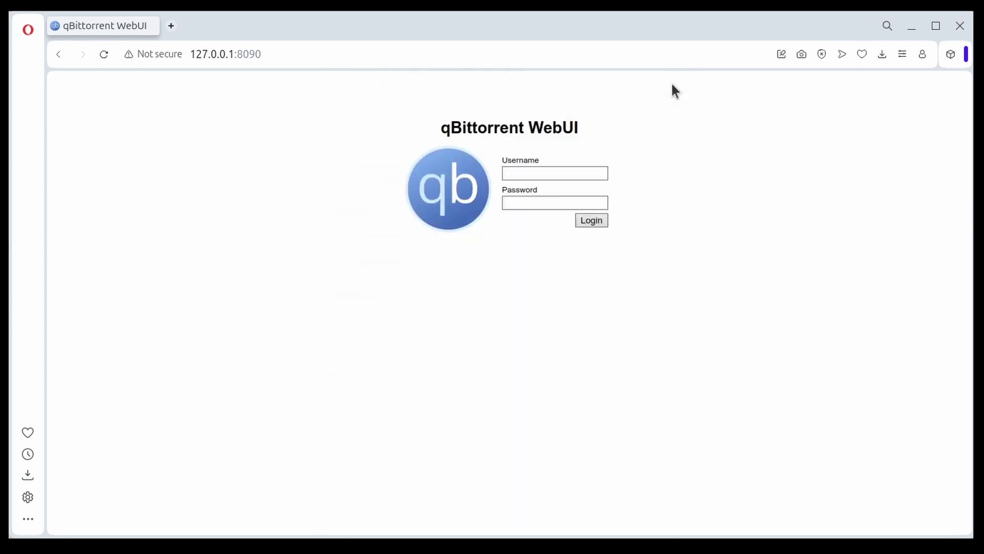
left_click(520, 177)
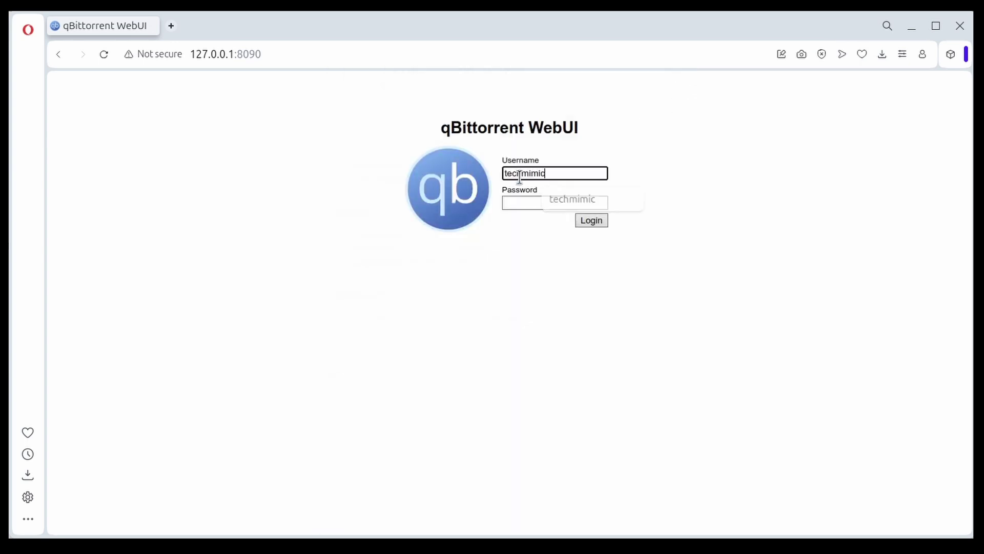
key("Tab")
key("Return")
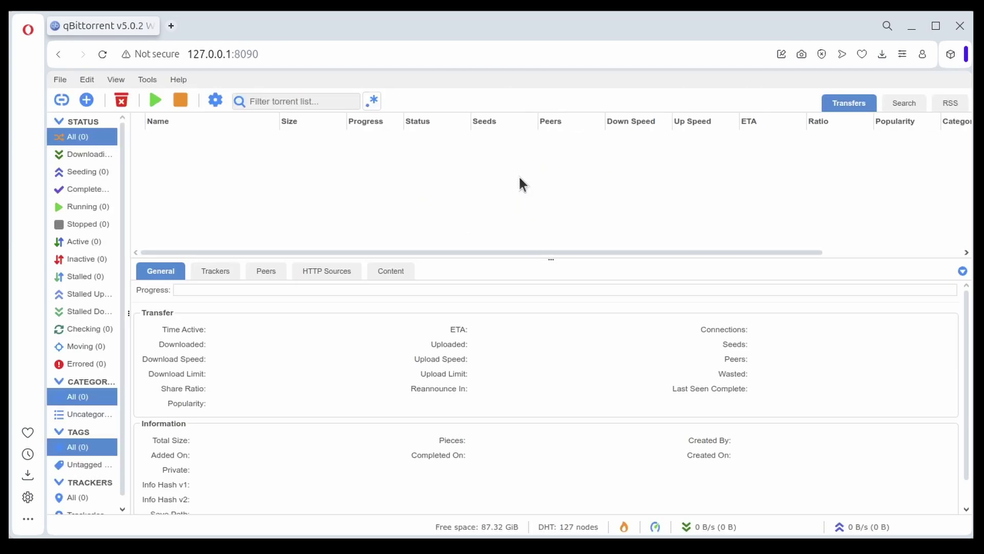